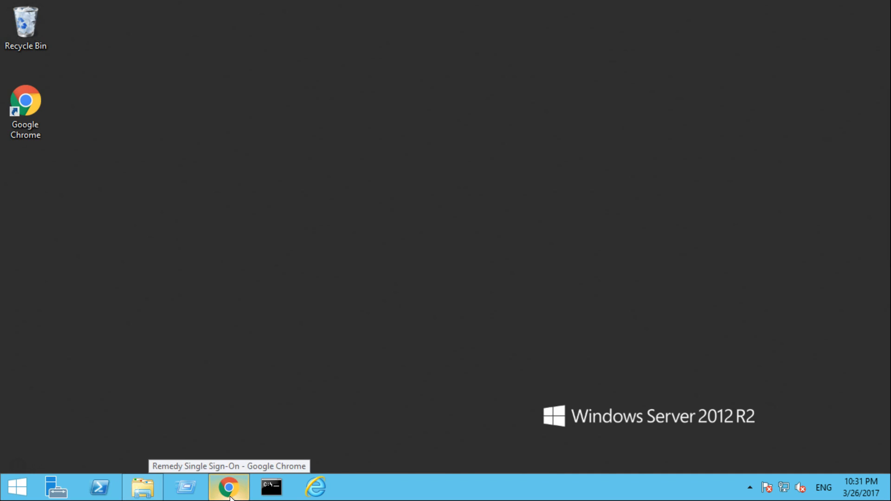
- Open the Remedy Single Sign-On admin console in Chrome and log in as Admin with the admin password
click(229, 488)
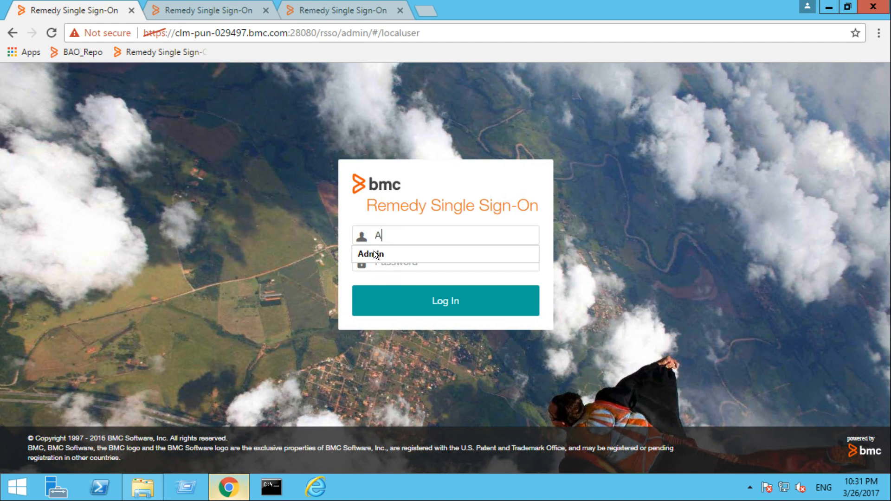
click(374, 250)
key(Tab)
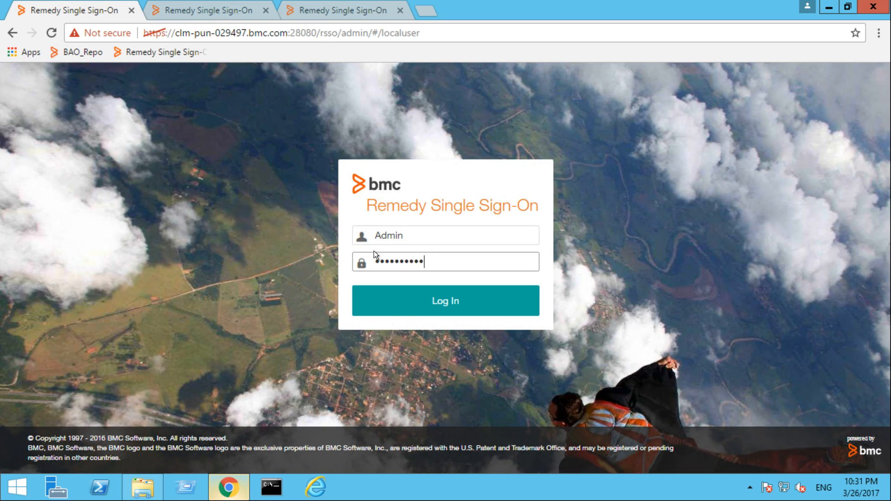
key(Return)
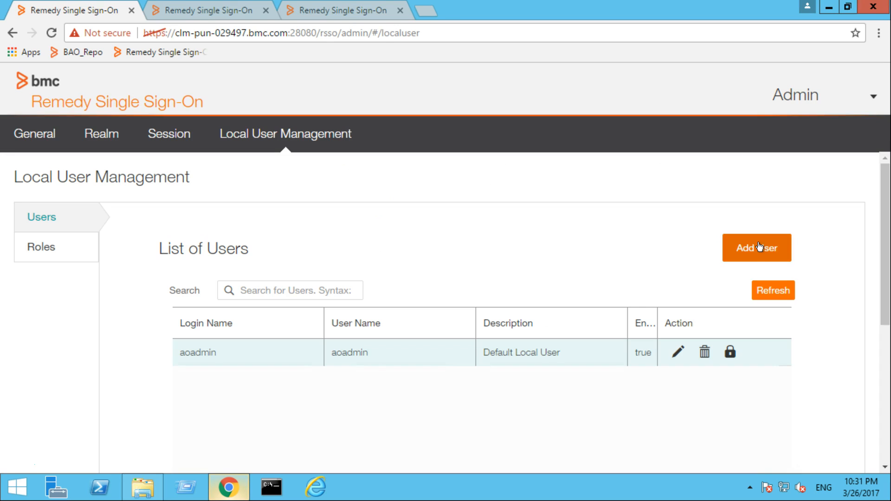
- Start adding a local user with user name BAOTest and login name BAOTest
click(780, 244)
click(439, 285)
text(BAOTest)
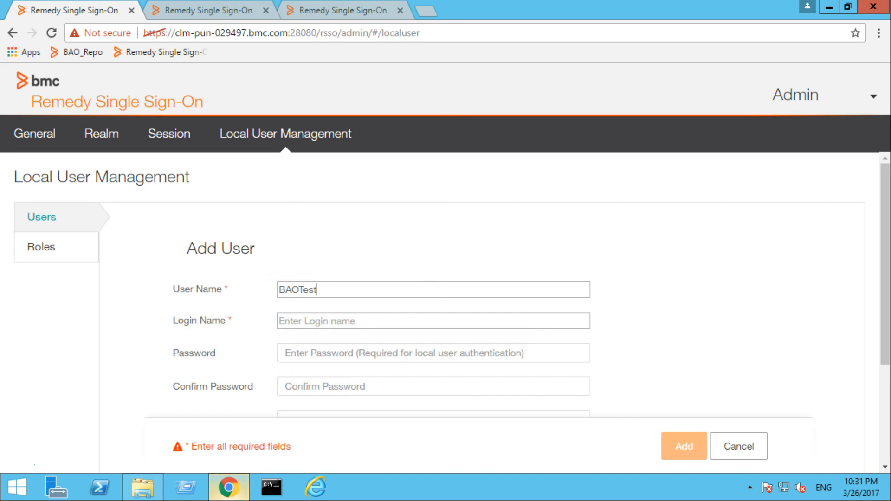
key(Tab)
text(BAOTest)
- Enter and confirm the new user's password, set the remaining account option, and add the user
click(436, 354)
text(*********)
key(Tab)
text(*********)
scroll(418, 363, down, 3)
click(278, 373)
click(678, 448)
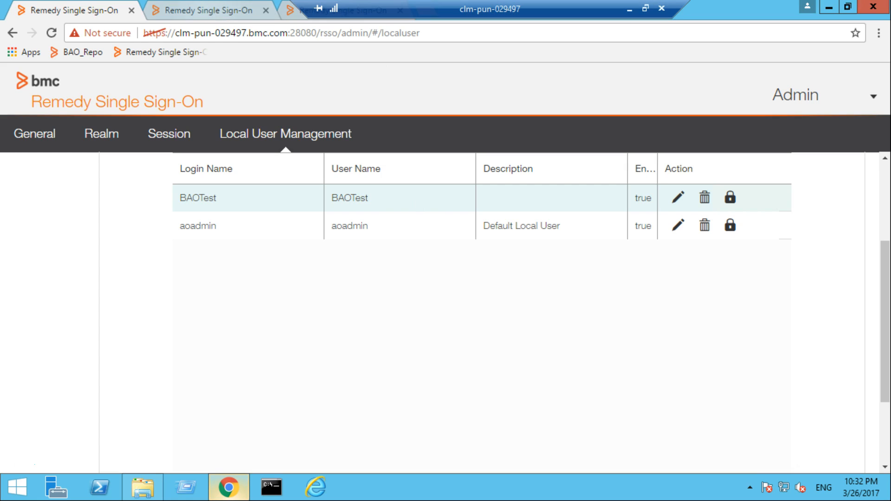
- Log in to the second Remedy Single Sign-On console as Admin with the admin password
click(210, 9)
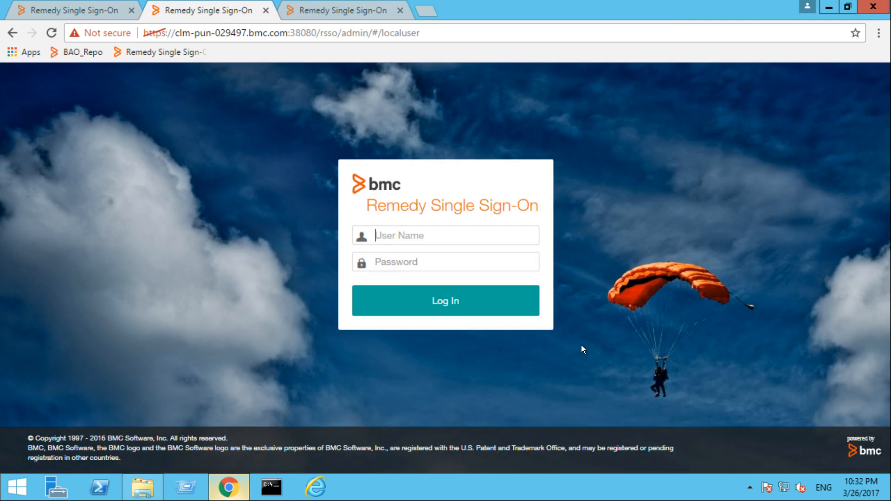
text(Admin)
key(Tab)
text(****)
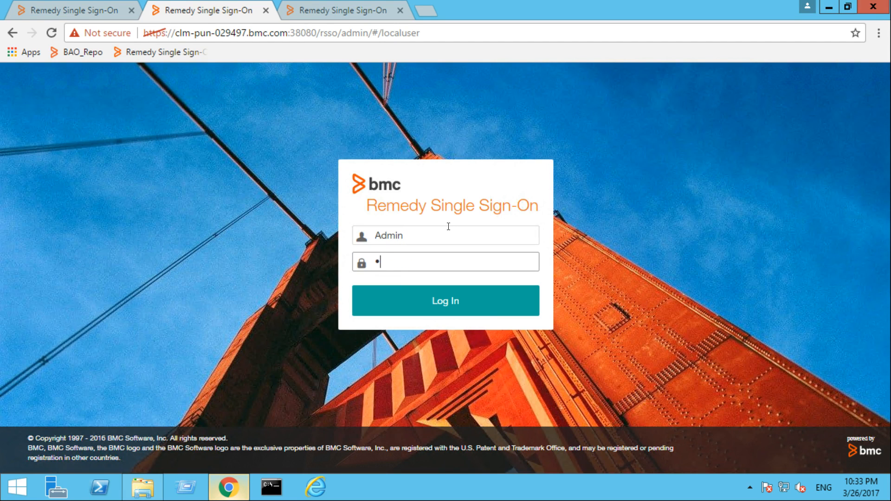
text(*******)
click(461, 303)
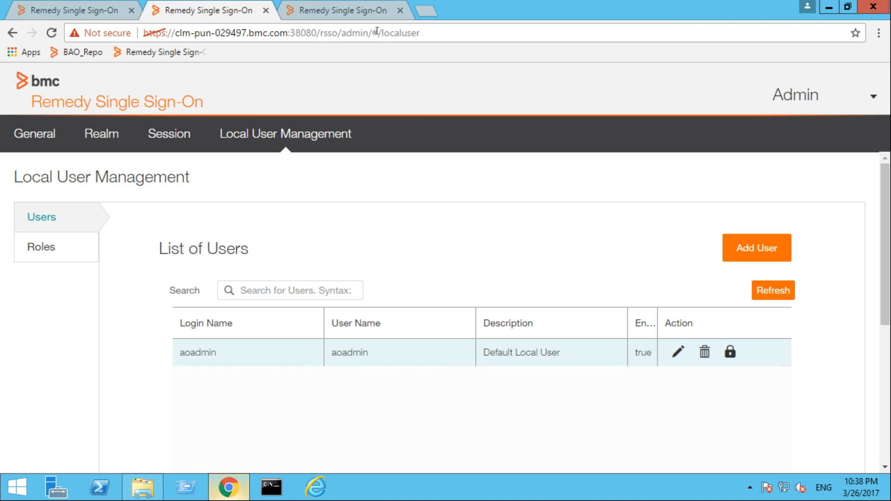
- Log in to the third Remedy Single Sign-On console as Admin with the admin password and refresh its user list
click(350, 10)
text(Admin)
key(Tab)
text(*****)
key(BackSpace)
text(********)
key(Return)
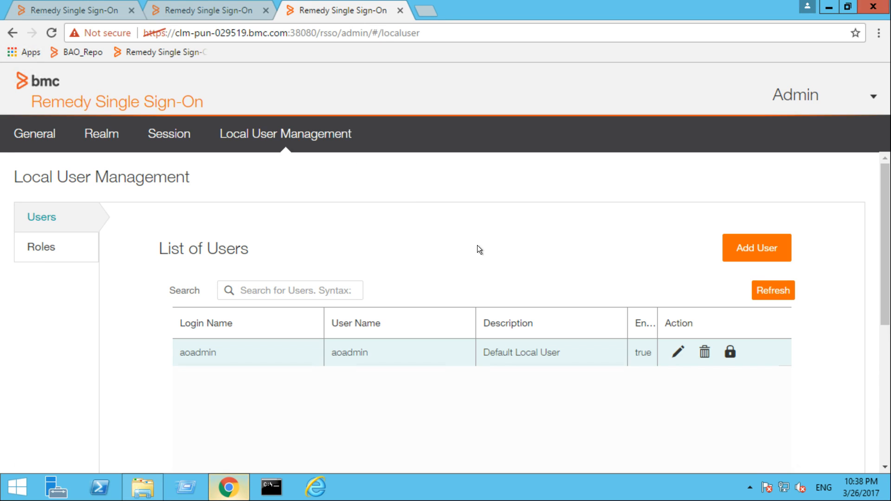
click(777, 294)
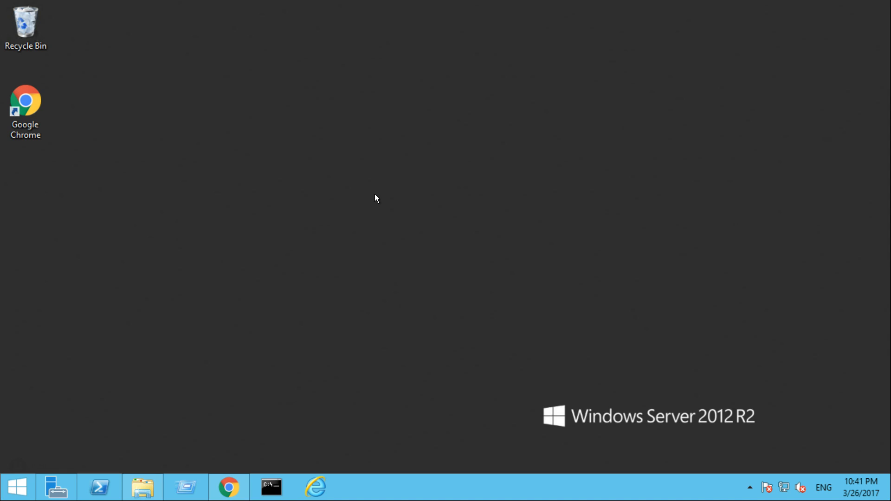
- Open the Services console by running services.msc from the command prompt
click(271, 487)
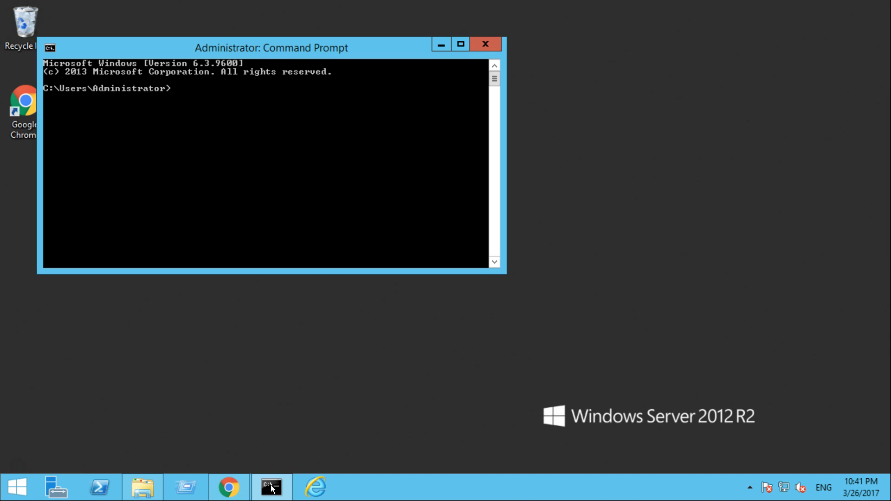
text(services.msc)
key(Return)
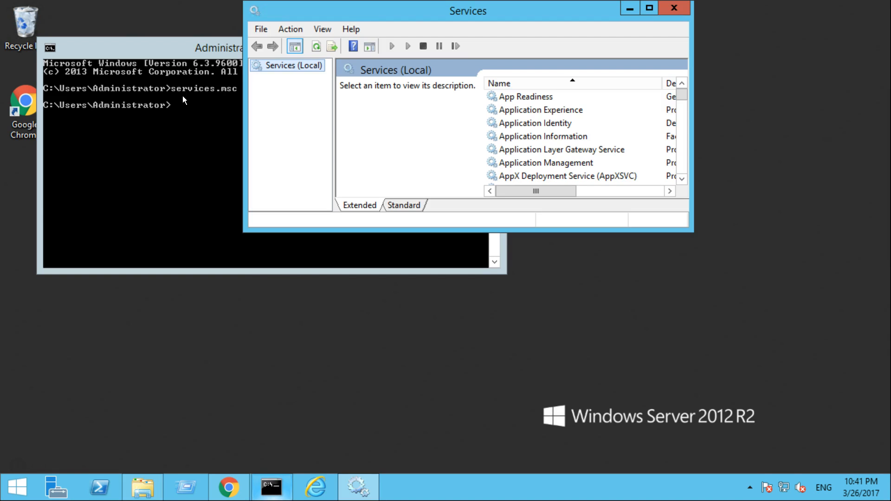
- Stop the BMC Atrium Orchestrator Configuration Distribution Peer (BAO-CDP) service
double_click(432, 10)
click(377, 223)
right_click(395, 224)
click(405, 246)
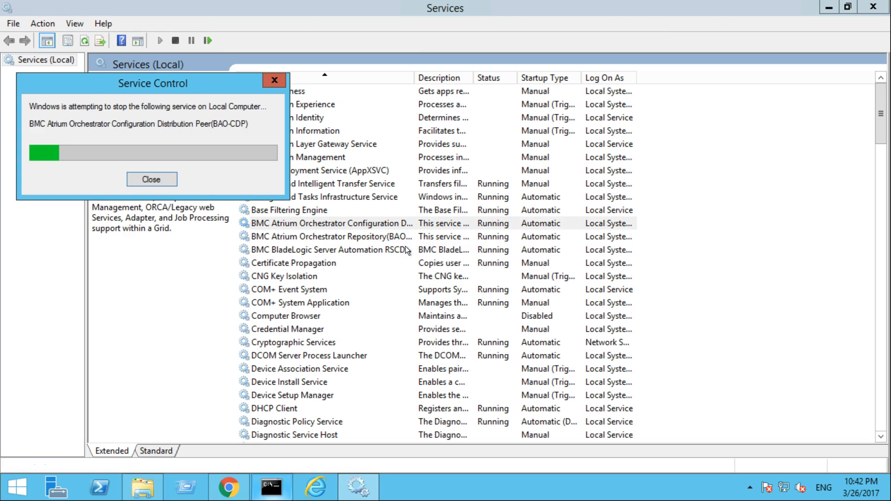
- Stop the BMC Atrium Orchestrator Repository (BAO-REPO) service and minimize the Services window
right_click(406, 237)
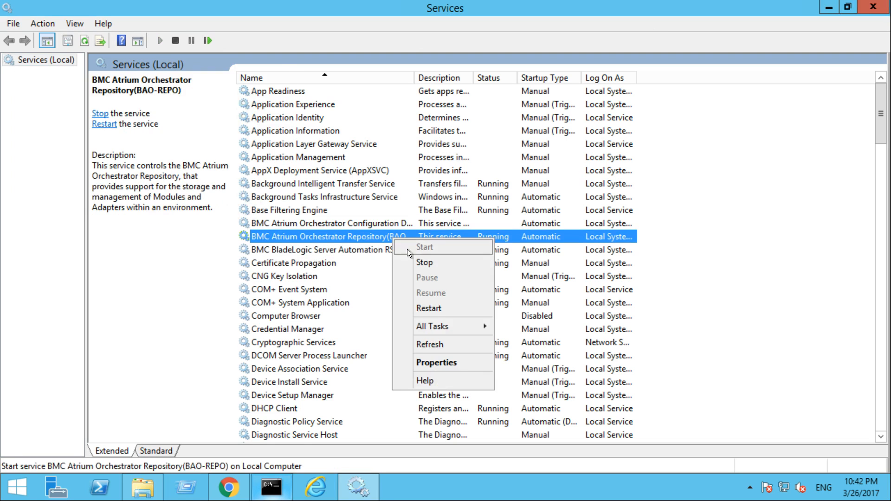
click(416, 260)
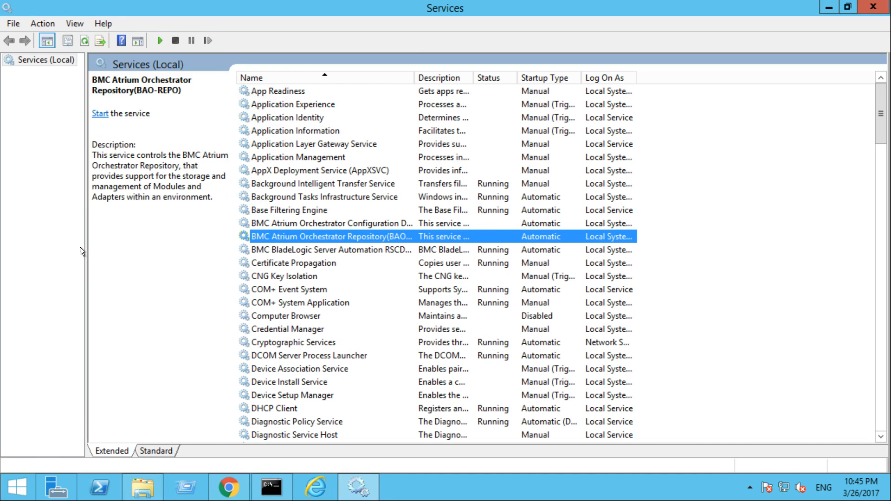
click(829, 7)
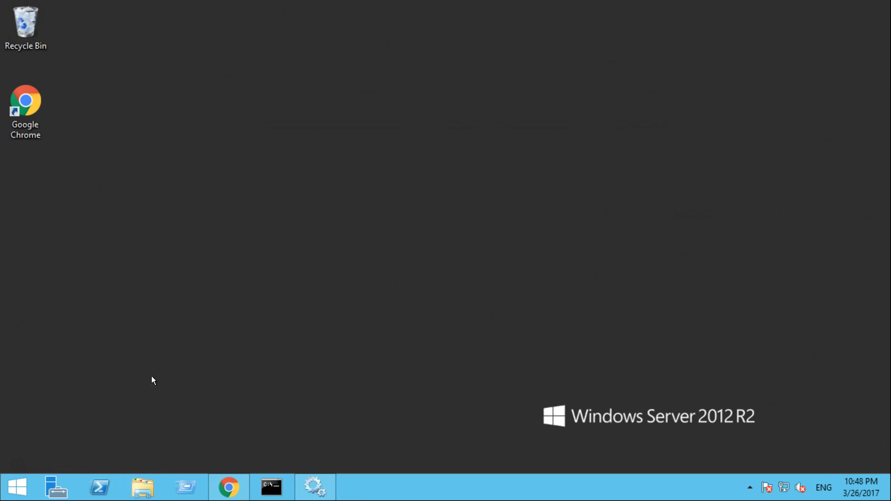
- Stop the BMC Atrium Orchestrator Configuration Distribution Peer (BAO-HACDP) service on the other server
click(321, 493)
right_click(427, 228)
click(467, 253)
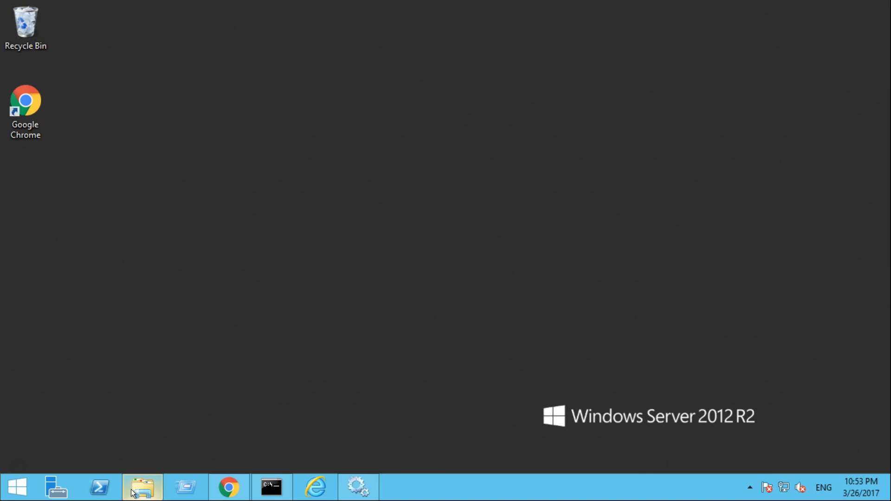
- Open broker-config.xml from C:\Program Files\BMC Software\BAO\REPO\repository\server\.jms in Notepad++
click(134, 493)
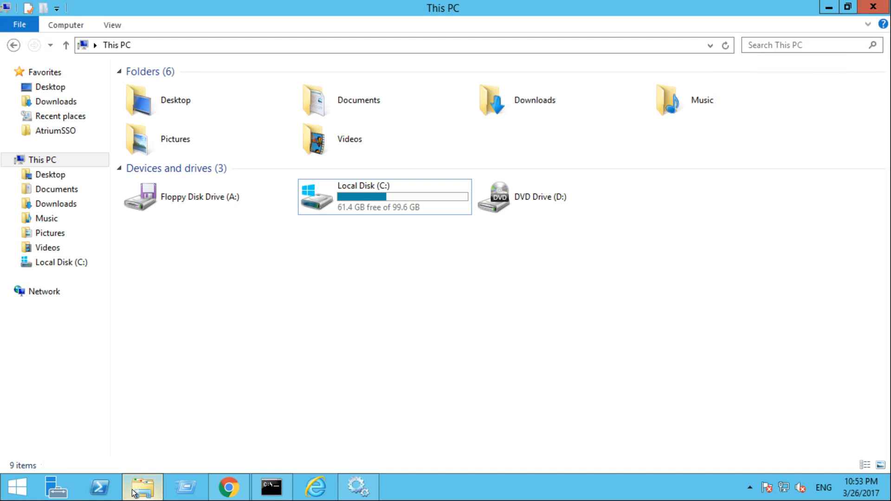
double_click(372, 186)
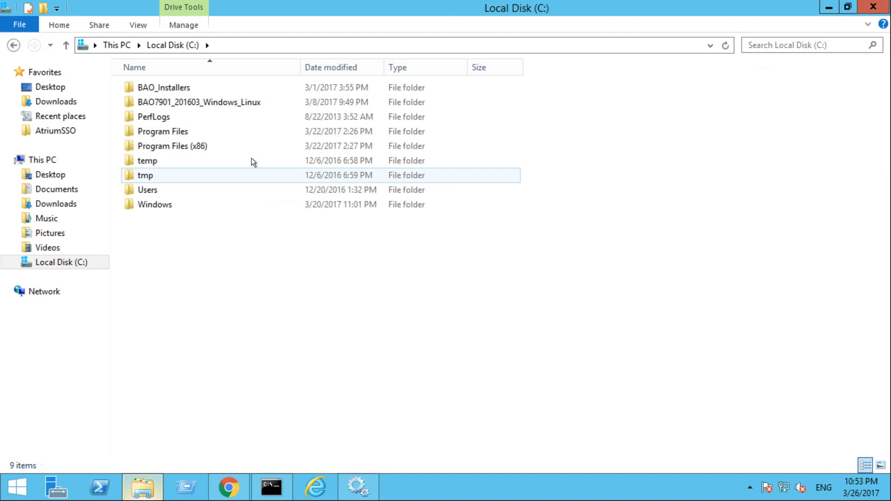
double_click(173, 132)
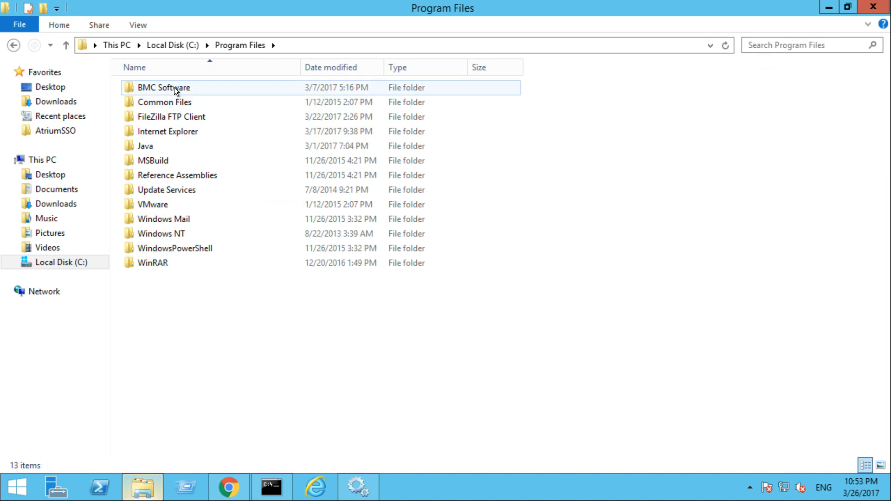
double_click(174, 87)
double_click(152, 105)
double_click(153, 102)
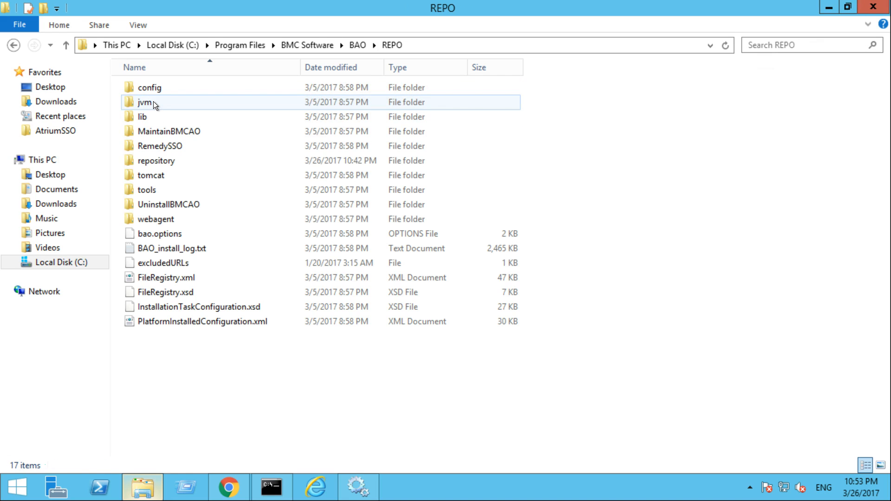
double_click(161, 161)
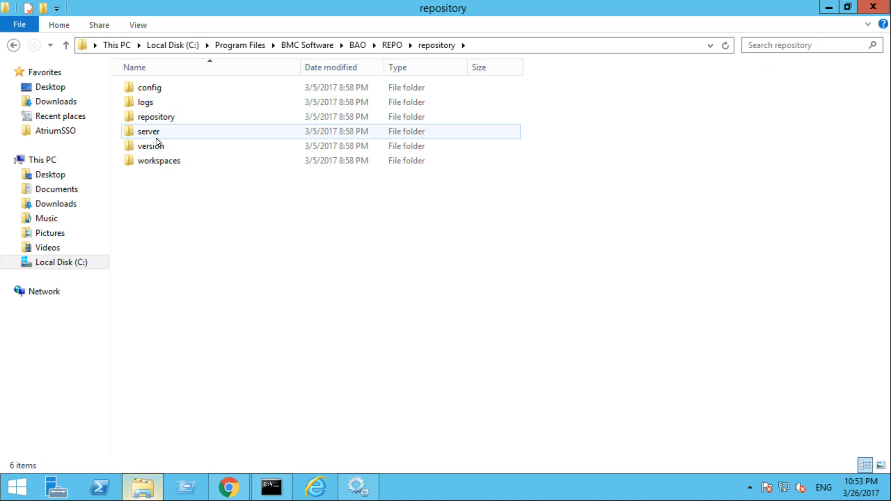
double_click(157, 137)
double_click(140, 91)
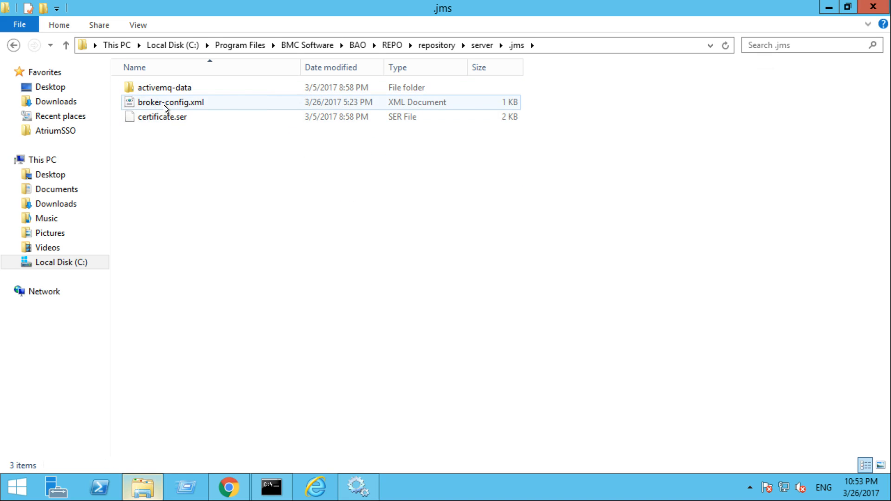
right_click(163, 105)
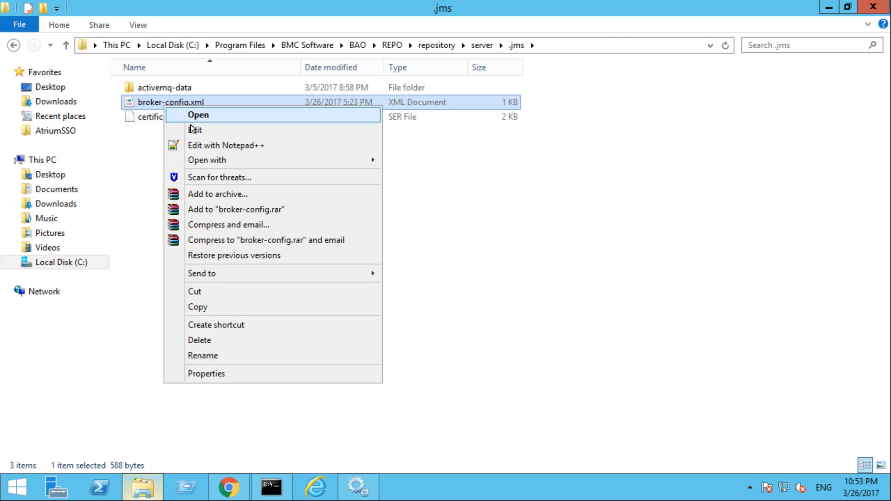
click(204, 145)
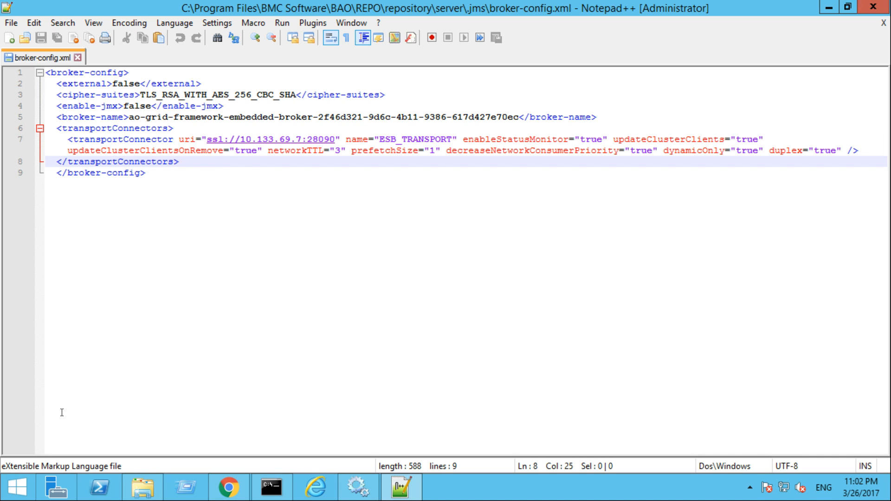
- Paste the networkConnectors block on a new line after the transportConnectors section
key(Return)
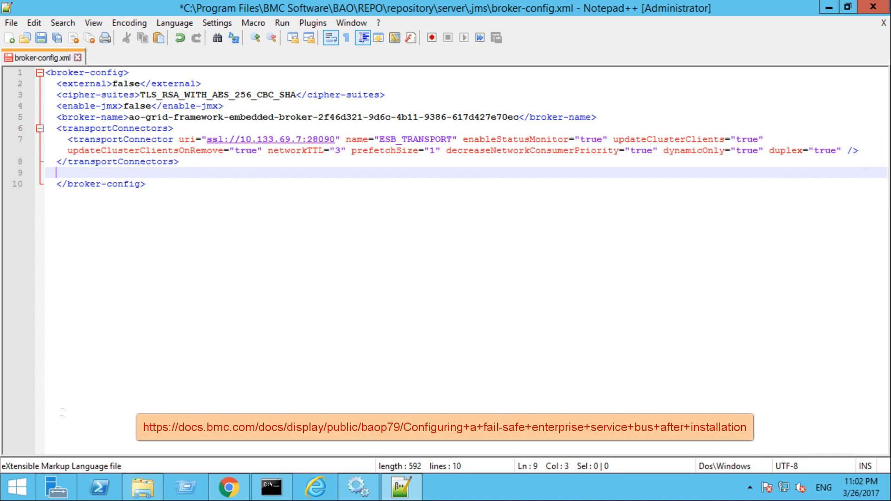
text(<networkConnectors>     <networkConnector uri="static:(ssl://<CDP_IPaddress>:<port>)?maxReconnectDelay=60000&amp;useExponentialBackOff=false" name="ESB_NETWORK_CDP">       <dynamicallyIncludedDestinations>         <topic physicalName="&gt;" />       </dynamicallyIncludedDestinations>     </networkConnector>     <networkConnector uri="static:(ssl://<HACDP_IPaddress>:<port>)?maxReconnectDelay=60000&amp;useExponentialBackOff=false" name="ESB_NETWORK_HACDP">       <dynamicallyIncludedDestinations>         <topic physicalName="&gt;" />       </dynamicallyIncludedDestinations>     </networkConnector>   </networkConnectors>)
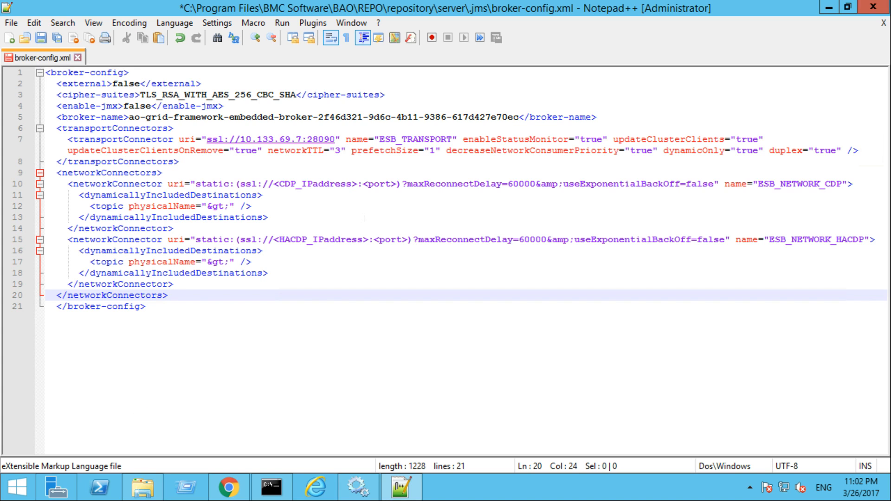
- Replace the CDP_IPaddress placeholder in the ESB_NETWORK_CDP connector with 10.133.69.7
click(359, 184)
key(BackSpace)
key(BackSpace)
key(BackSpace)
key(BackSpace)
key(BackSpace)
key(BackSpace)
key(BackSpace)
key(BackSpace)
key(BackSpace)
key(BackSpace)
key(BackSpace)
key(BackSpace)
key(BackSpace)
key(BackSpace)
key(BackSpace)
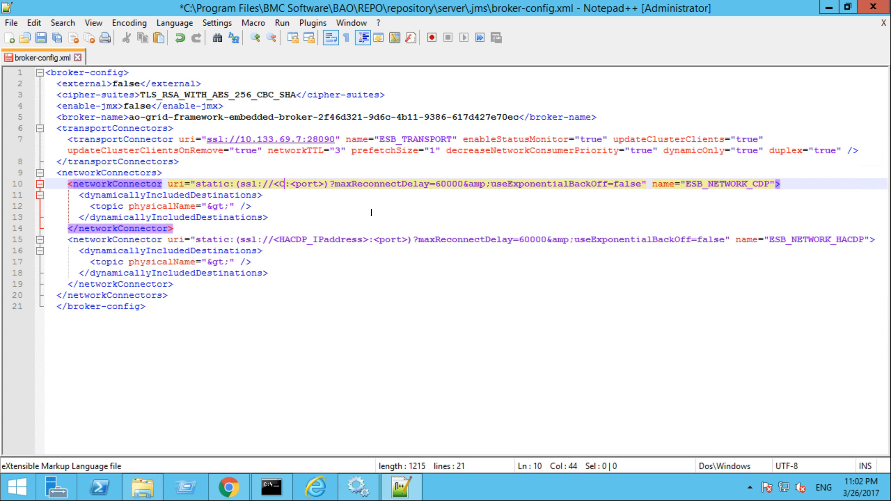
text(10.133)
text(.69.7)
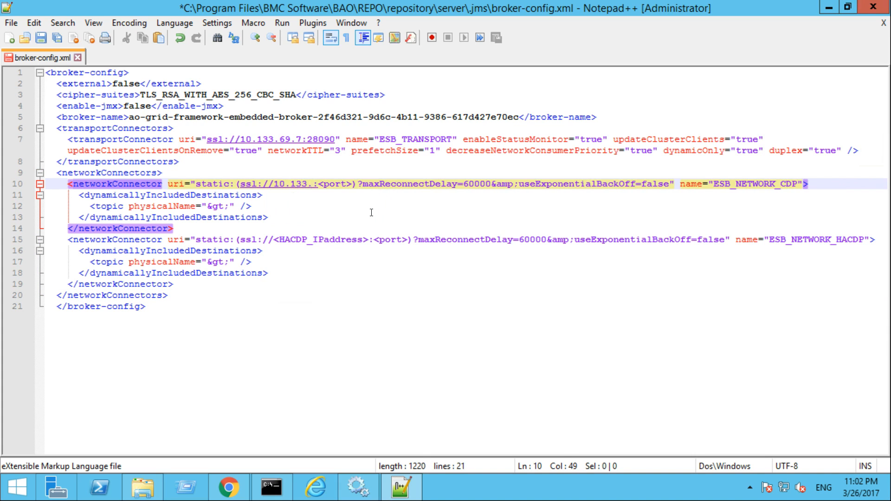
- Replace the port placeholder in the ESB_NETWORK_CDP connector with 38090
key(Right)
key(Delete)
key(Delete)
key(Delete)
key(Delete)
key(Delete)
key(Delete)
text(38090)
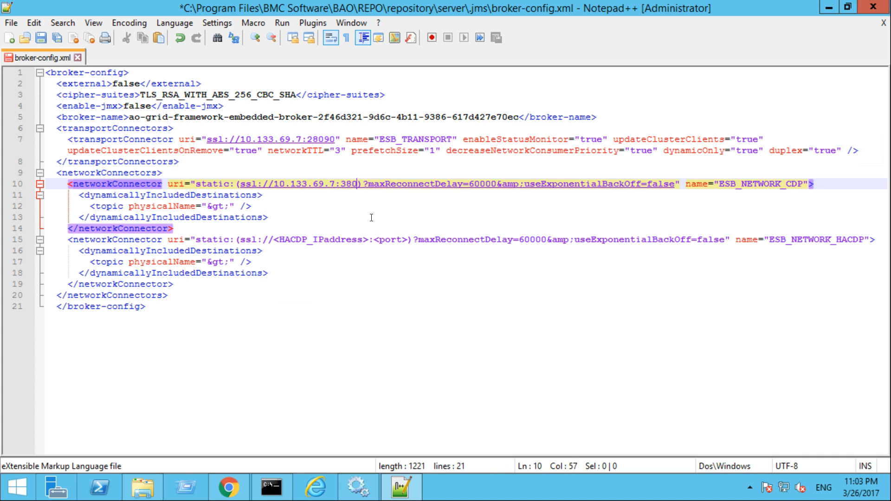
key(Down)
key(Down)
key(Down)
key(Down)
key(Down)
key(Up)
key(Up)
key(Up)
key(Up)
key(Up)
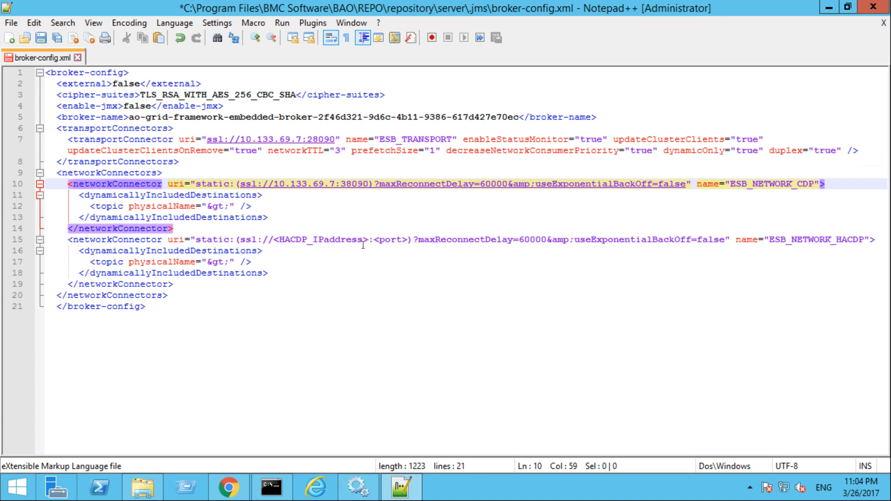
- Replace the HACDP_IPaddress placeholder in the ESB_NETWORK_HACDP connector with 10.133.68.12
key(Down)
key(Down)
key(Down)
key(Down)
key(Down)
key(BackSpace)
key(BackSpace)
key(BackSpace)
key(BackSpace)
key(BackSpace)
key(BackSpace)
key(BackSpace)
key(BackSpace)
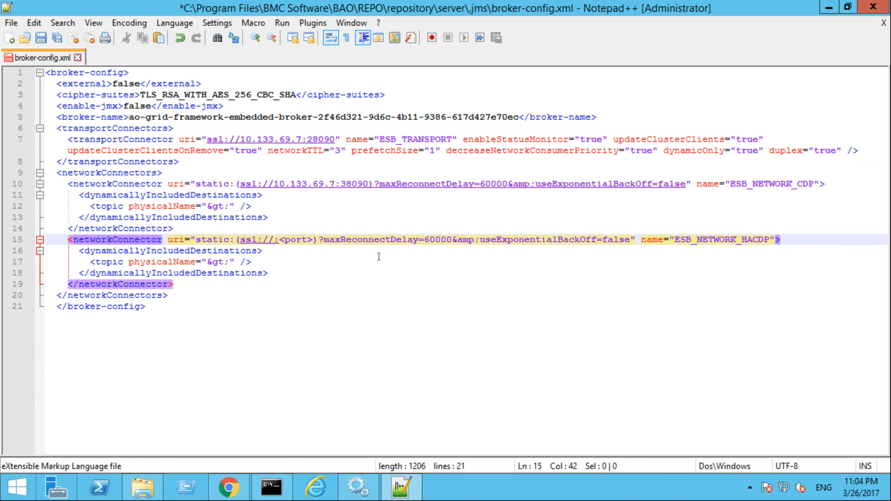
text(10.133.68.12)
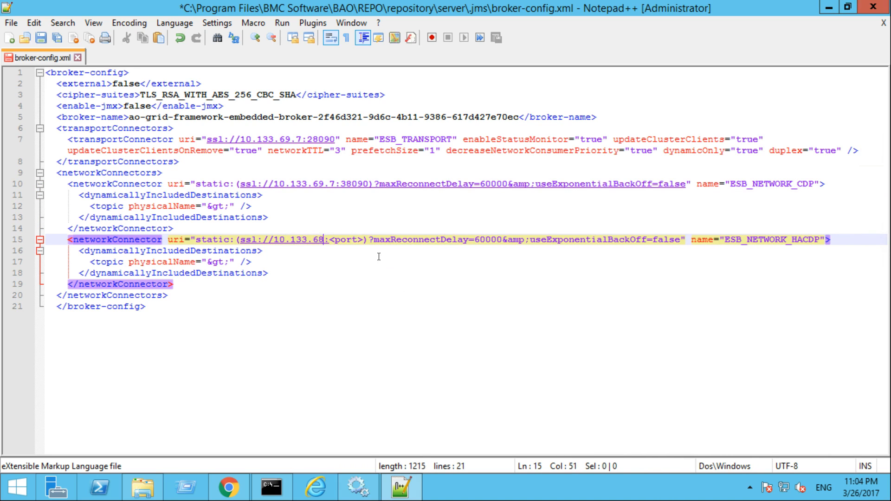
- Replace the port placeholder in the ESB_NETWORK_HACDP connector with 38091
key(Right)
key(Delete)
key(Delete)
key(Delete)
key(Delete)
key(Delete)
key(Delete)
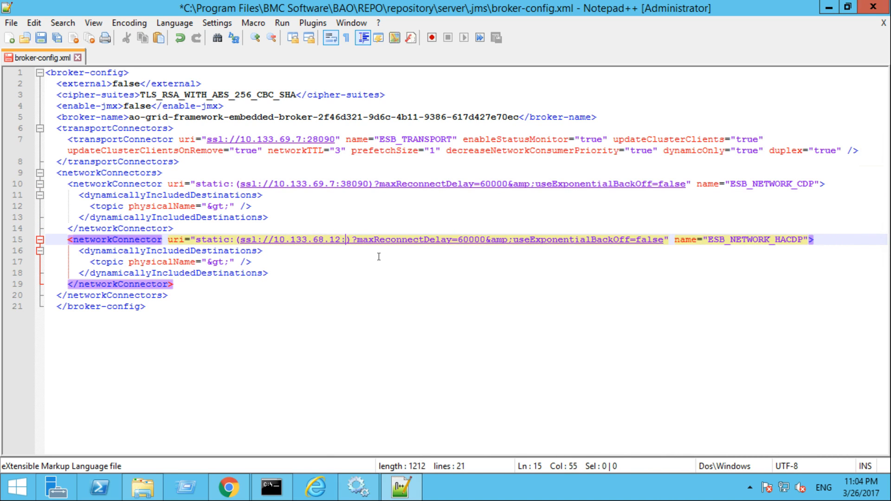
text(3809)
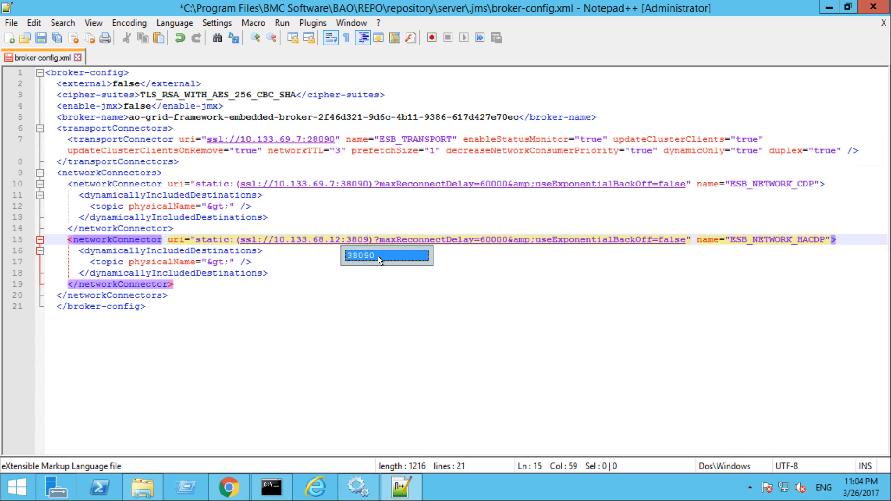
text(1)
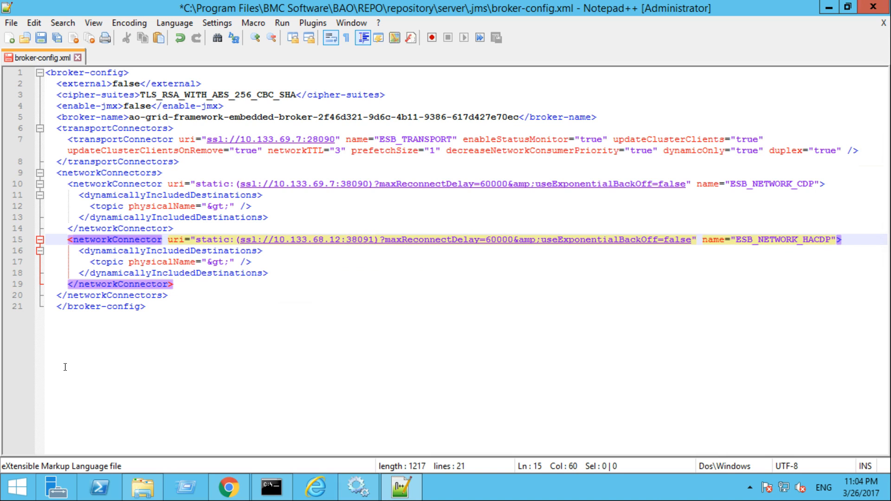
- Save the repository's broker-config.xml file
right_click(38, 57)
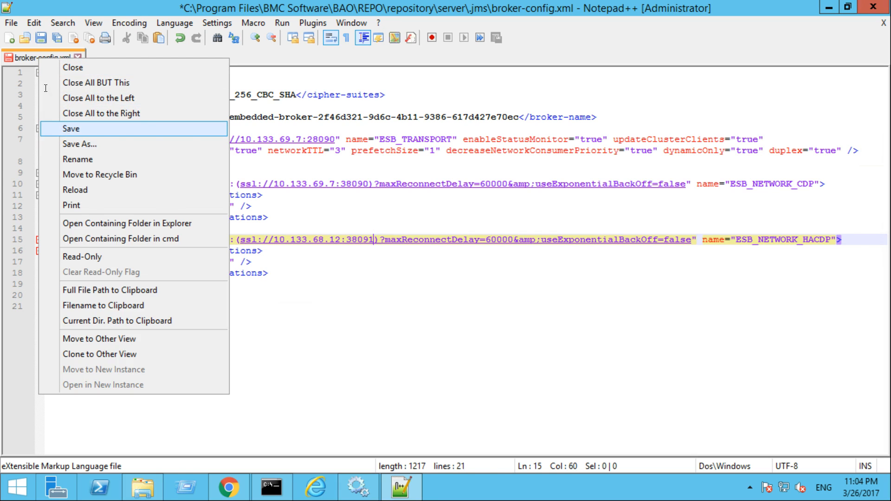
click(67, 132)
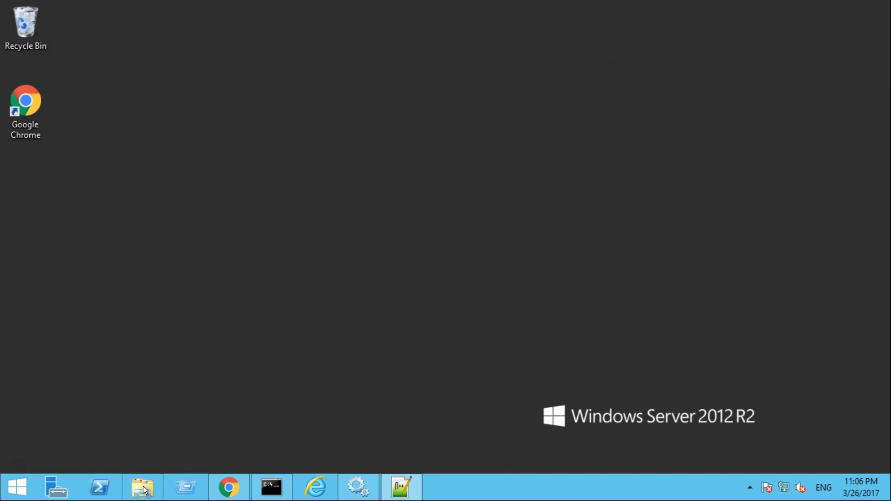
- Browse to C:\Program Files\BMC Software\BAO\CDP\server\.jms and open broker-config.xml for editing
click(143, 487)
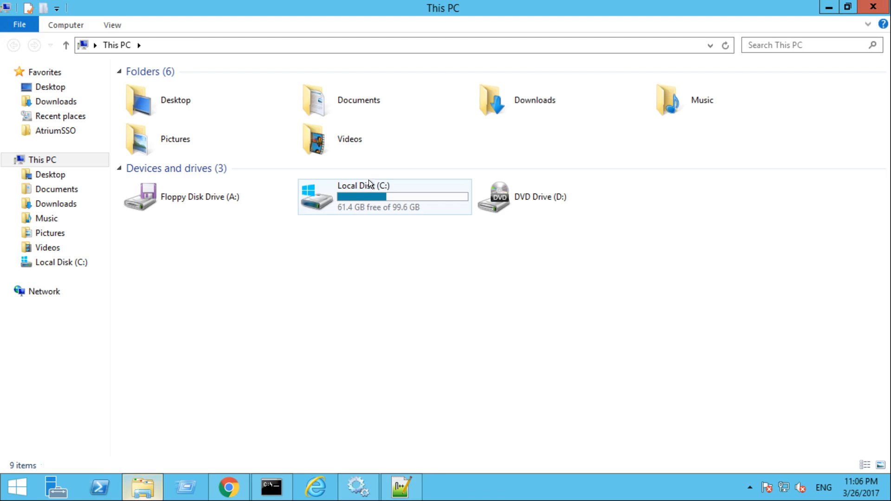
double_click(372, 186)
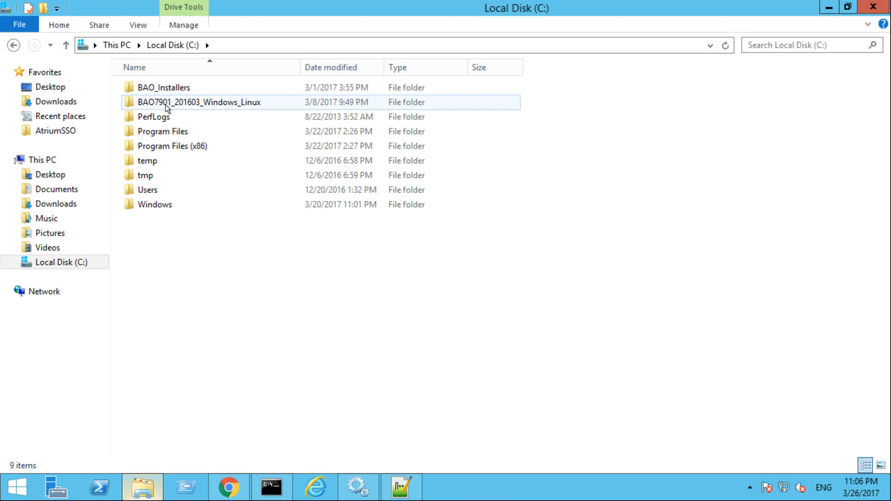
double_click(162, 132)
double_click(174, 88)
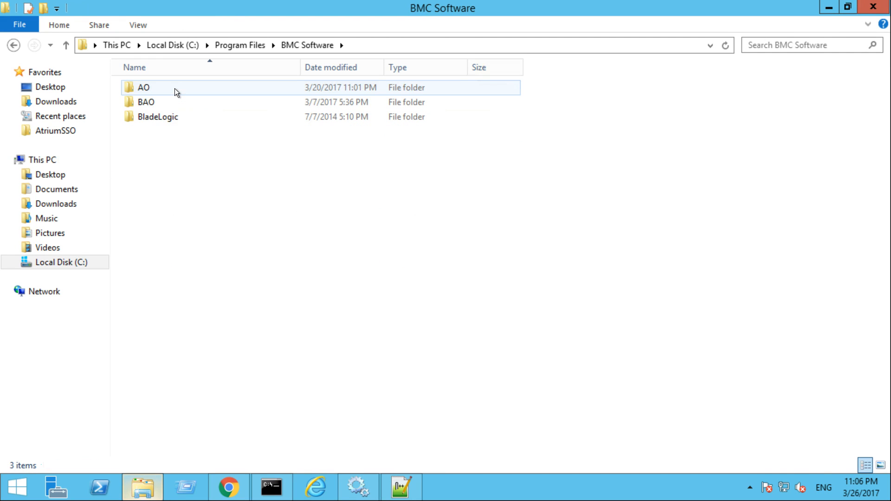
double_click(166, 101)
double_click(158, 87)
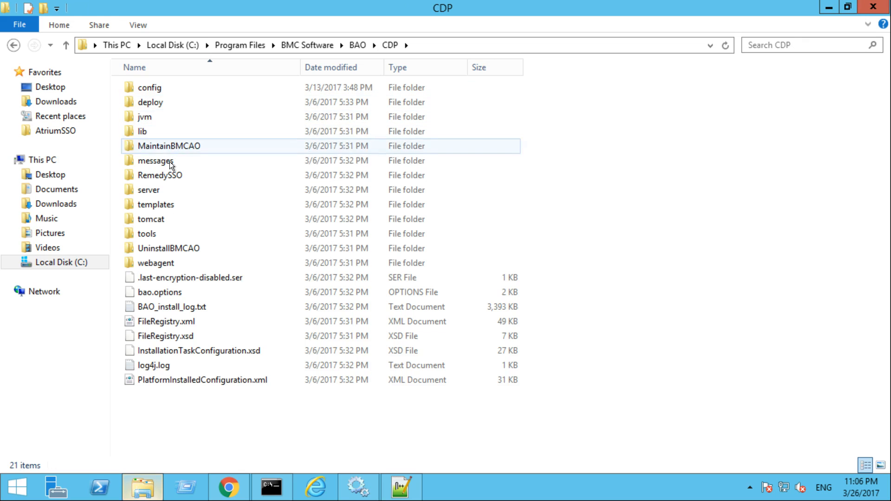
double_click(158, 191)
double_click(154, 90)
click(176, 117)
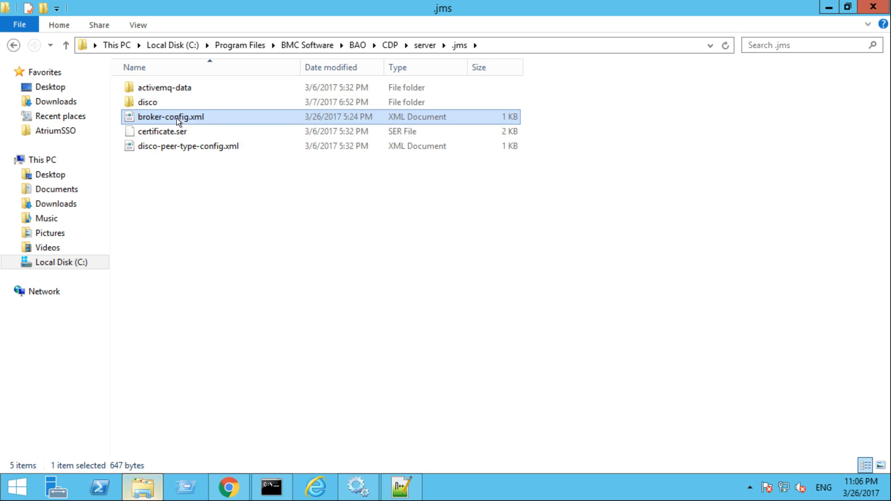
right_click(176, 118)
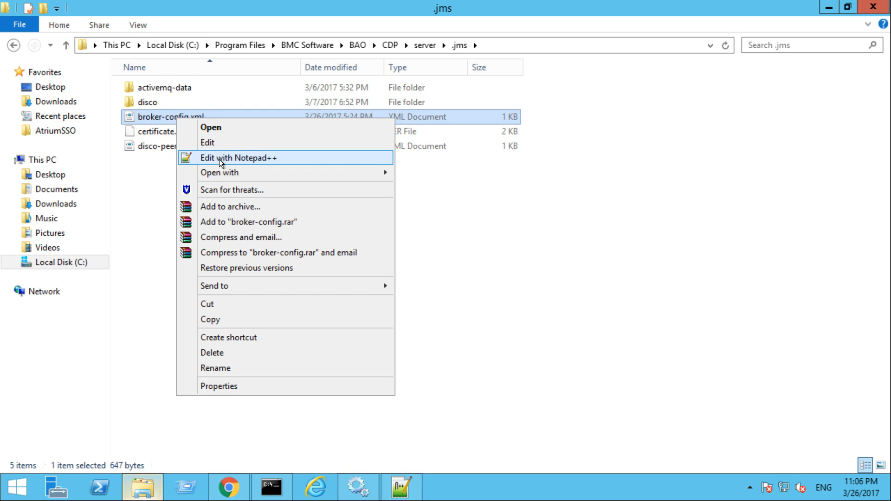
click(219, 159)
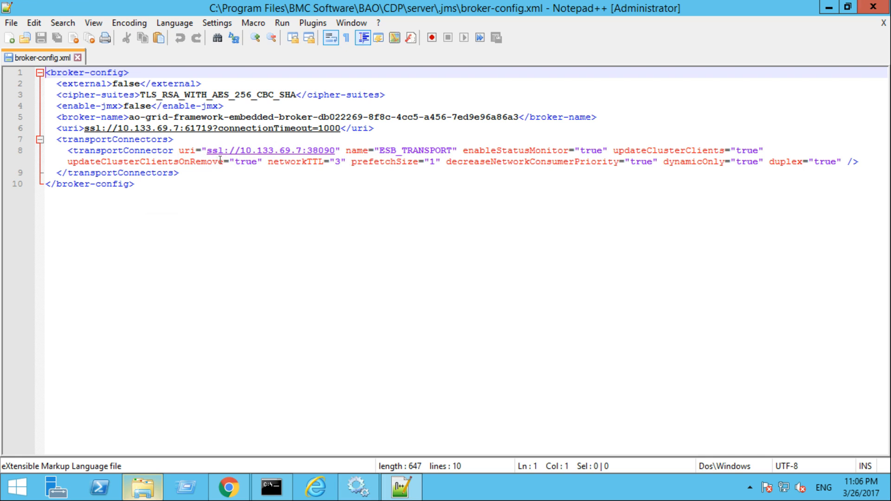
- Paste the networkConnectors block on a new line after the transportConnectors section
click(189, 174)
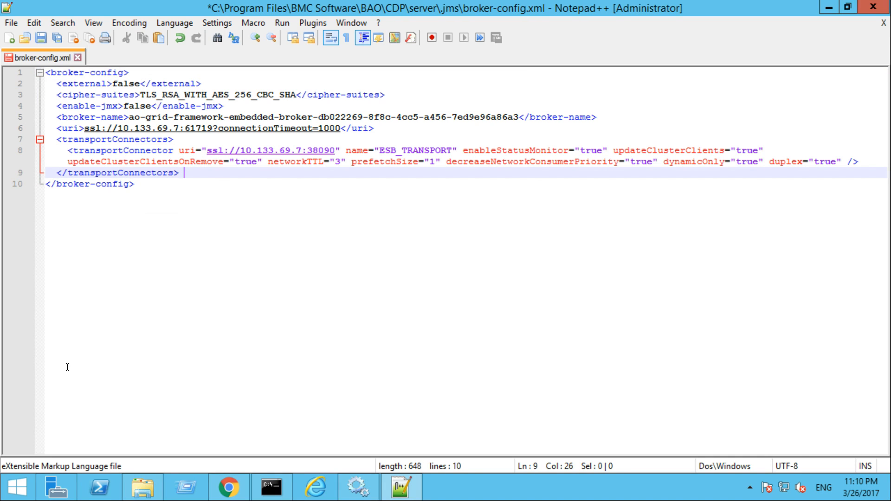
key(Return)
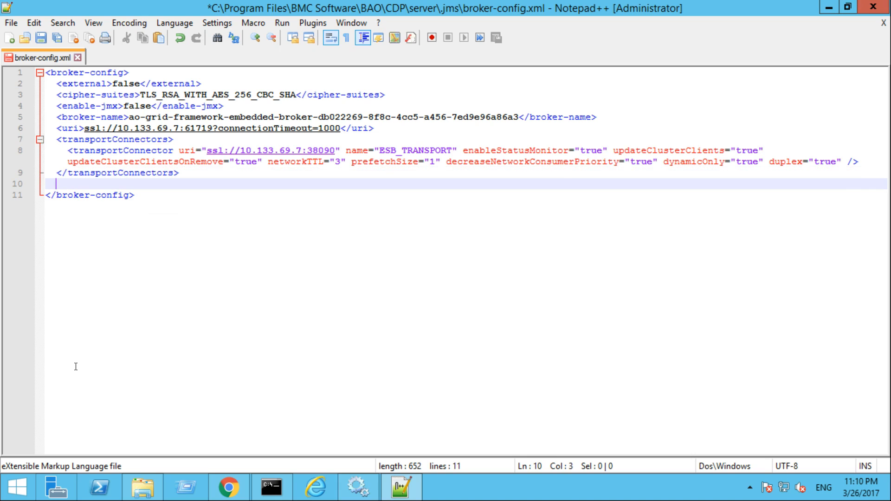
text(<networkConnectors>     <networkConnector uri="static:(ssl://<Repo_IPaddress>:<port>)?maxReconnectDelay=60000&amp;useExponentialBackOff=false" name="ESB_NETWORK_REPO">       <dynamicallyIncludedDestinations>         <topic physicalName="&gt;" />       </dynamicallyIncludedDestinations>     </networkConnector>     <networkConnector uri="static:(ssl://<HACDP_IPaddress>:<port>)?maxReconnectDelay=60000&amp;useExponentialBackOff=false" name="ESB_NETWORK_HACDP">       <dynamicallyIncludedDestinations>         <topic physicalName="&gt;" />       </dynamicallyIncludedDestinations>     </networkConnector>   </networkConnectors>)
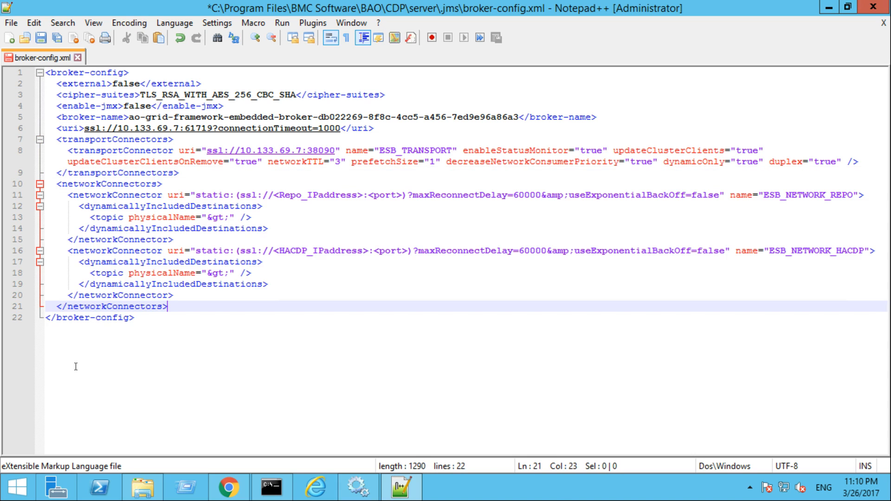
- Replace the Repo_IPaddress placeholder in the ESB_NETWORK_REPO connector with 10.133.69.7
click(362, 199)
key(BackSpace)
key(BackSpace)
key(BackSpace)
key(BackSpace)
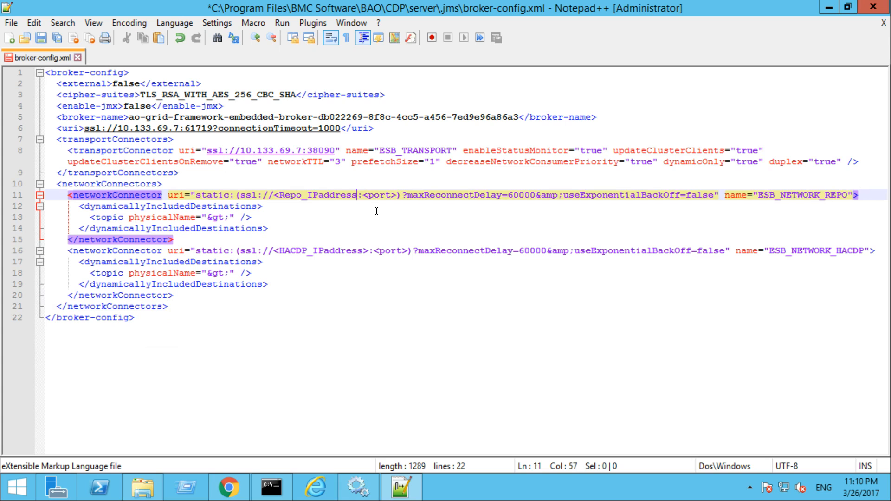
key(BackSpace)
key(BackSpace)
key(BackSpace)
key(BackSpace)
key(BackSpace)
key(BackSpace)
key(BackSpace)
key(BackSpace)
key(BackSpace)
key(BackSpace)
key(BackSpace)
key(BackSpace)
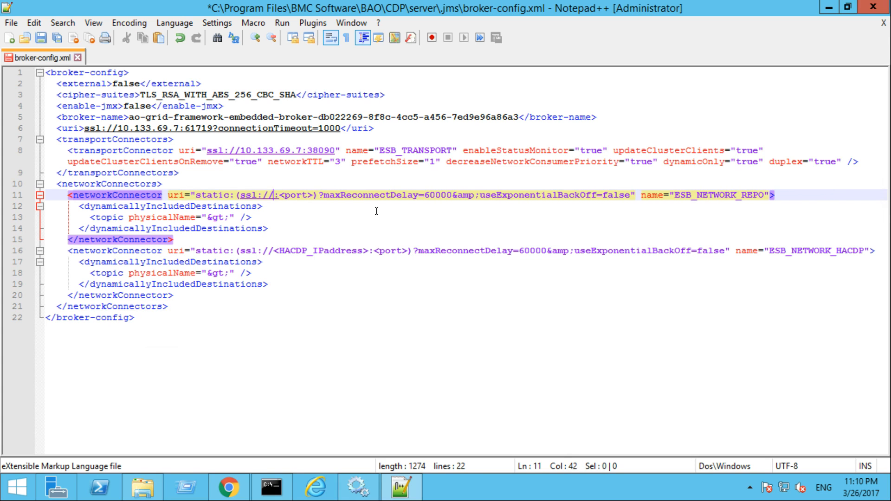
text(10.133.)
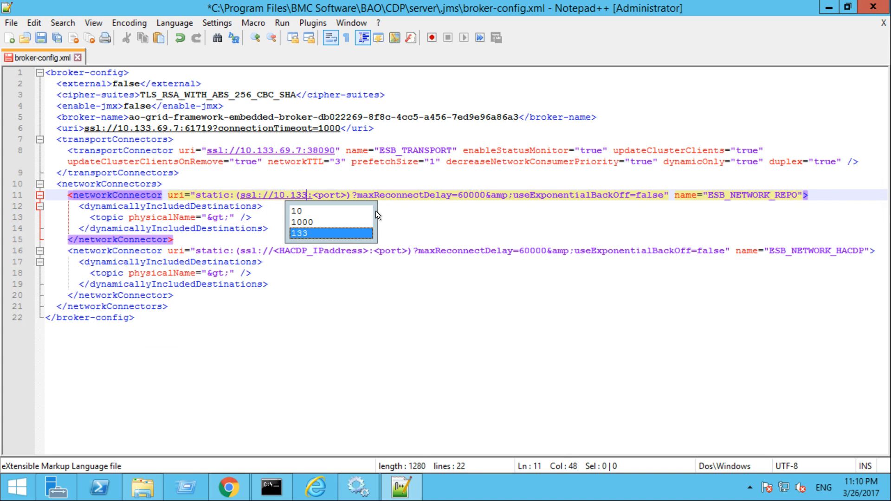
text(69.7)
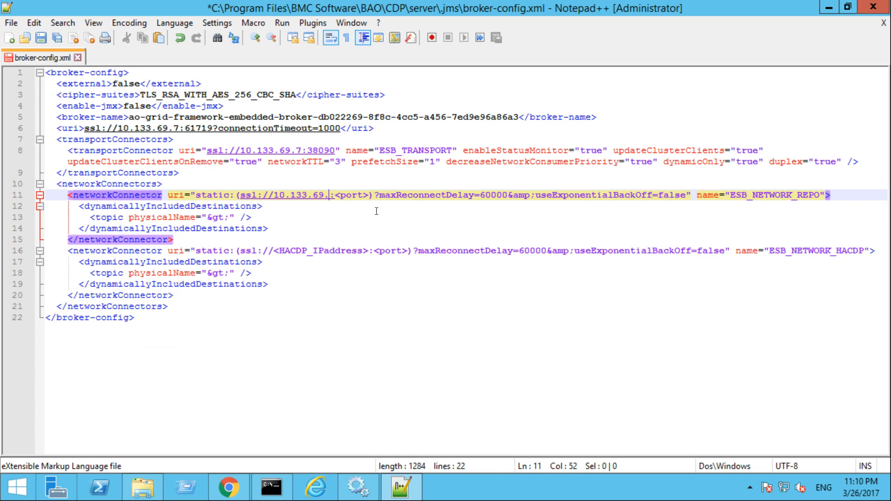
key(Escape)
- Replace the port placeholder in the ESB_NETWORK_REPO connector with 28090
key(Right)
key(Right)
key(Right)
key(Right)
key(Right)
key(Right)
key(Left)
key(BackSpace)
key(BackSpace)
key(BackSpace)
key(BackSpace)
key(BackSpace)
key(BackSpace)
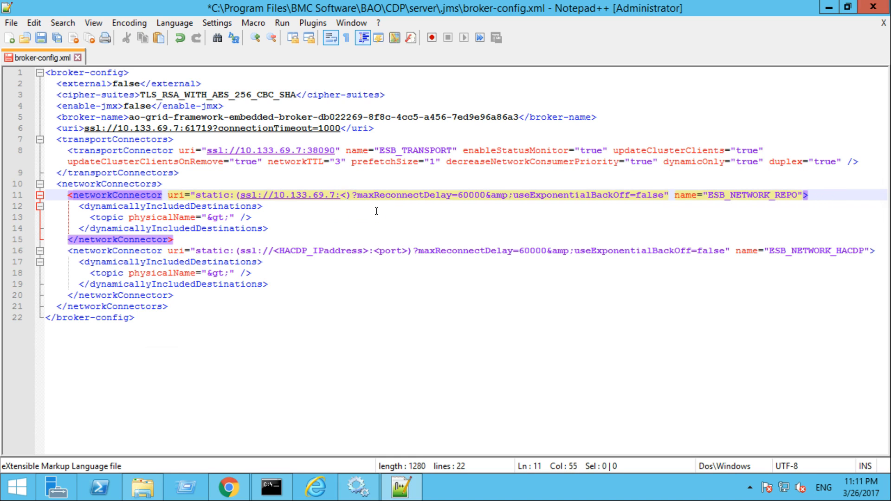
text(28090)
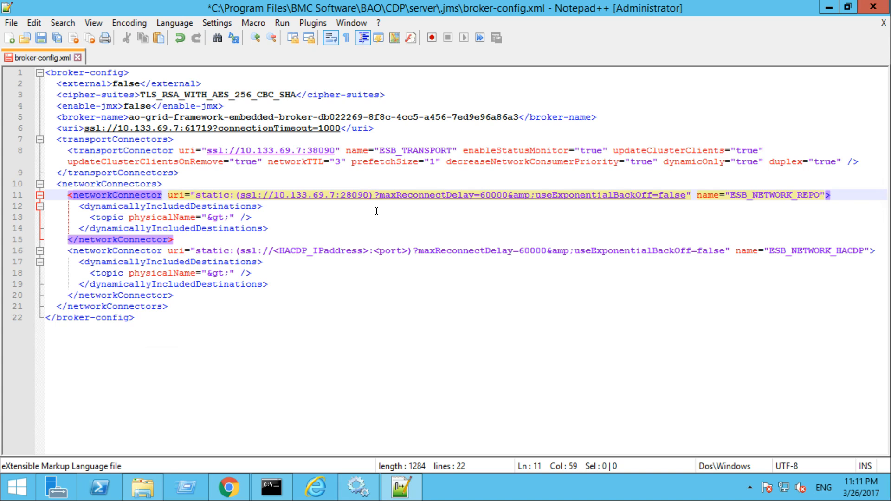
- Replace the HACDP_IPaddress placeholder in the ESB_NETWORK_HACDP connector with 10.133.68.12
click(370, 254)
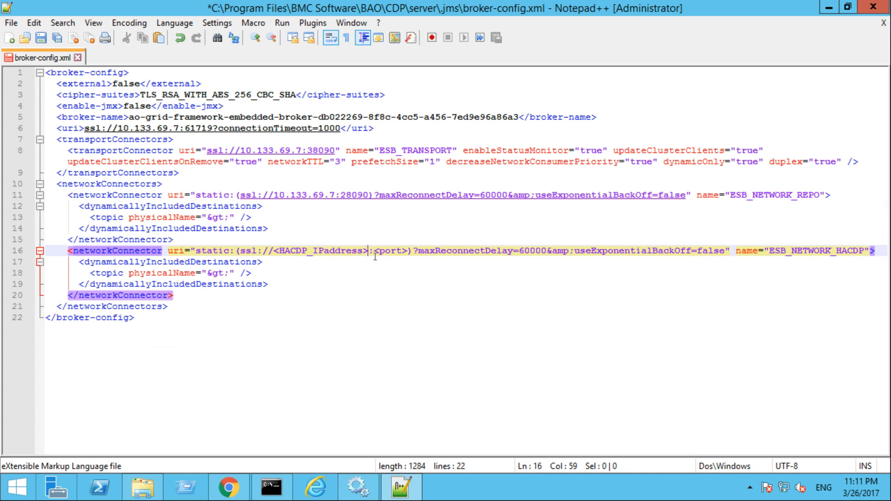
key(BackSpace)
key(BackSpace)
key(BackSpace)
key(BackSpace)
key(BackSpace)
key(BackSpace)
key(BackSpace)
key(BackSpace)
key(BackSpace)
key(BackSpace)
key(BackSpace)
key(BackSpace)
key(BackSpace)
key(BackSpace)
key(BackSpace)
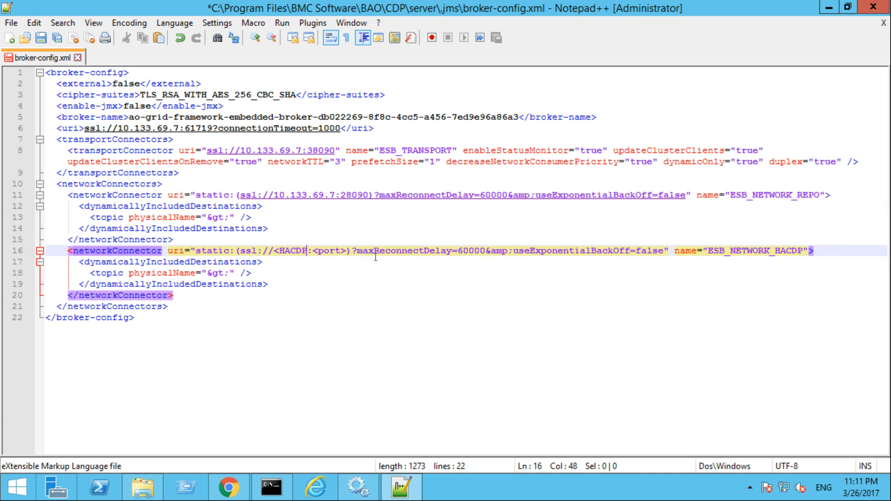
key(BackSpace)
key(BackSpace)
text(10.133.)
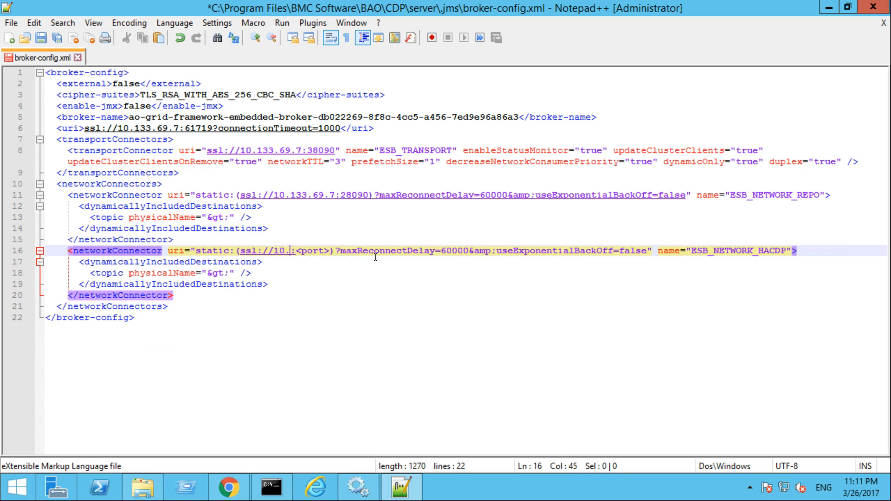
text(68.12)
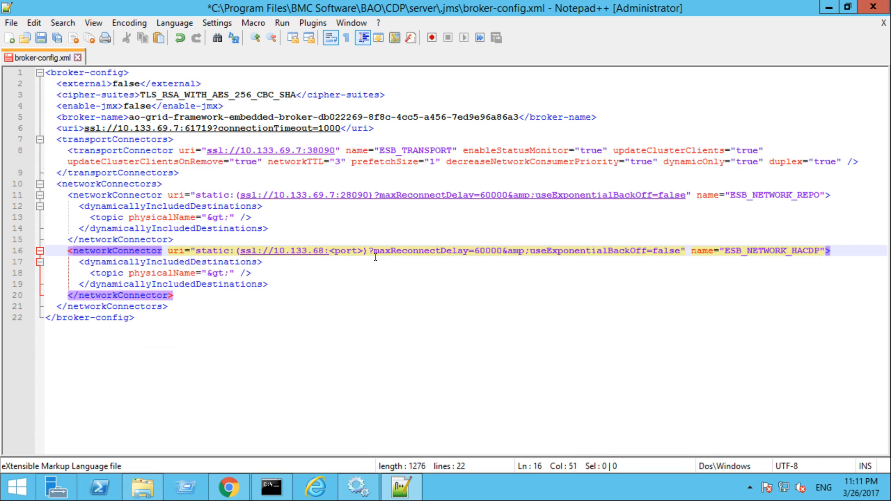
- Replace the port placeholder in the ESB_NETWORK_HACDP connector with 38091
key(Right)
key(Right)
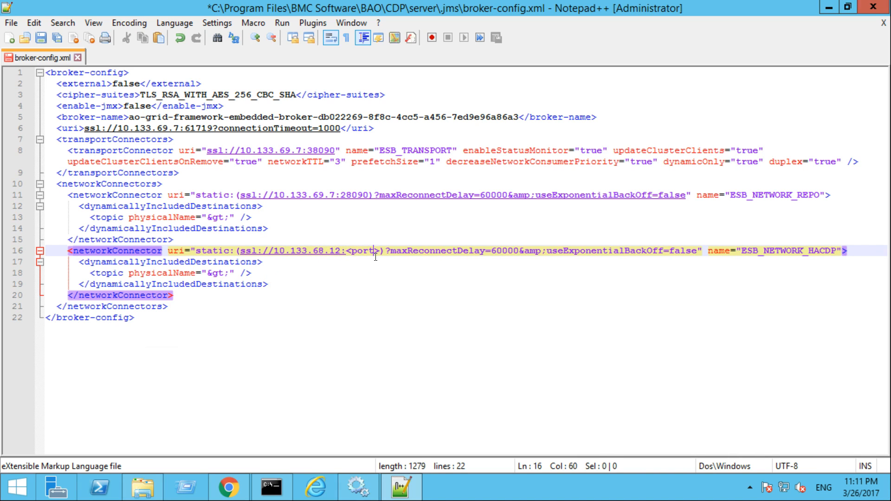
key(Delete)
key(Delete)
key(Delete)
key(Delete)
key(Delete)
key(BackSpace)
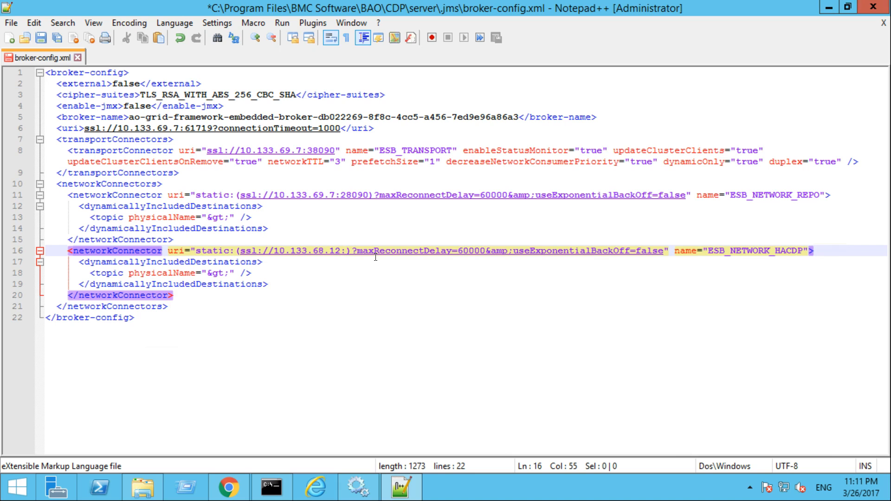
text(38091)
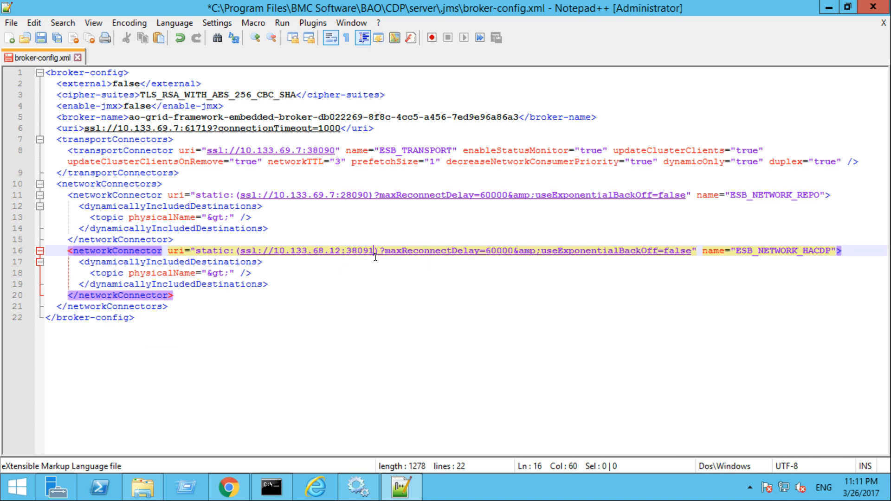
- Save the CDP broker-config.xml file
right_click(43, 56)
click(79, 127)
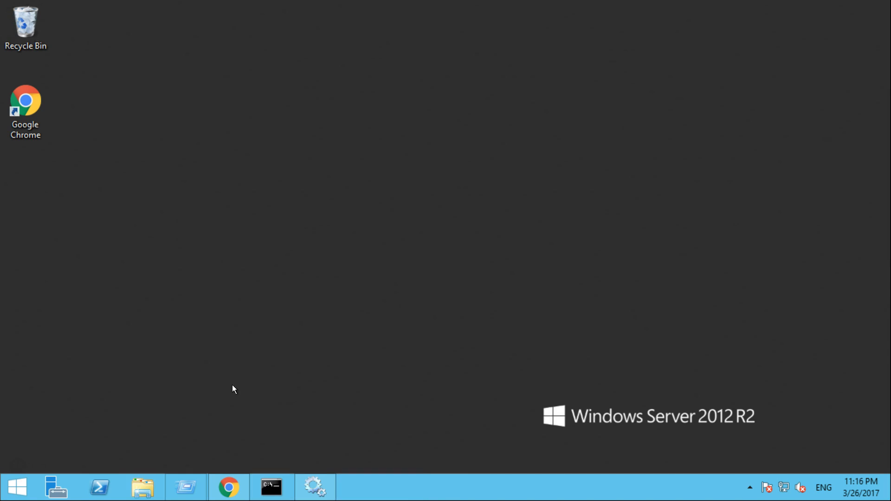
- Browse to C:\Program Files\BMC Software\BAO\HACDP\server\.jms and open broker-config.xml for editing
click(142, 487)
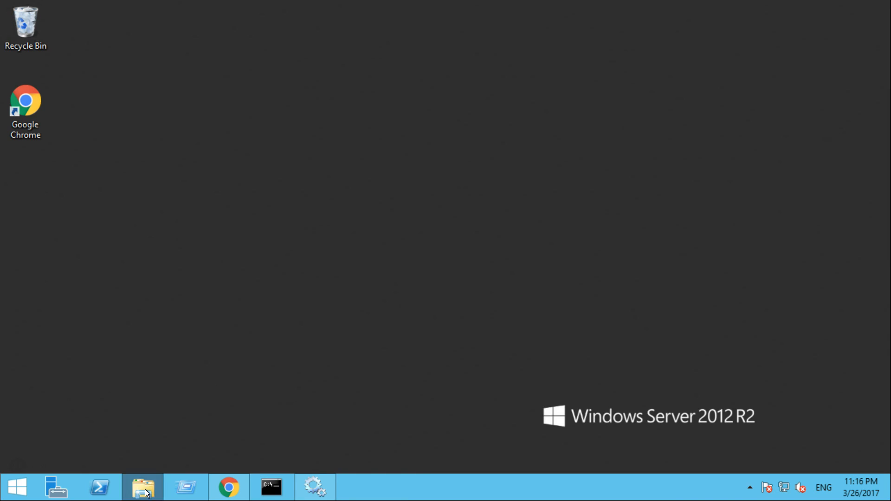
click(62, 131)
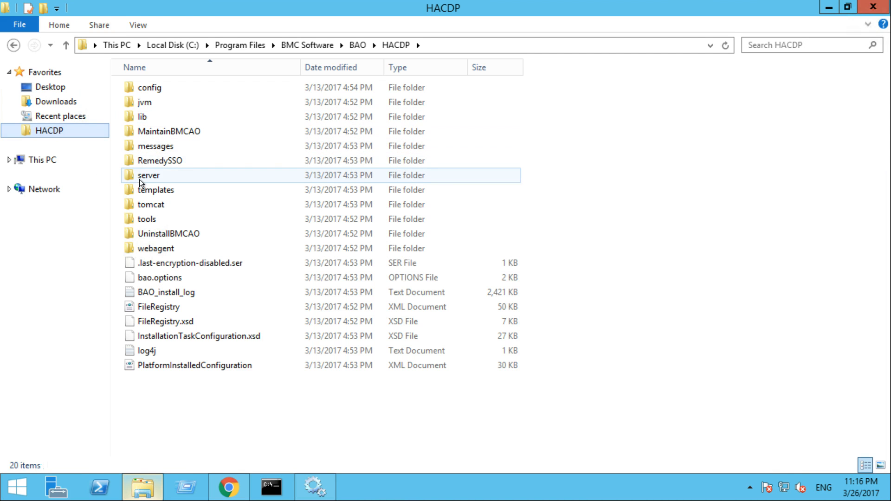
double_click(139, 179)
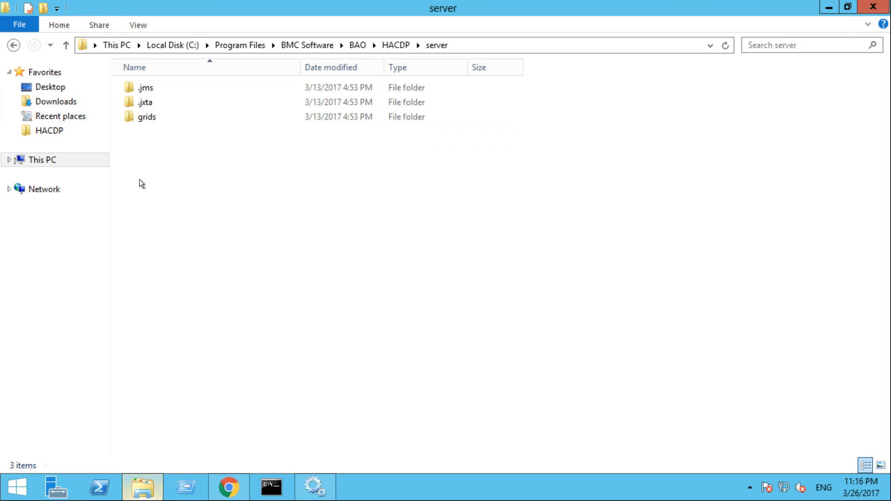
click(141, 89)
double_click(141, 88)
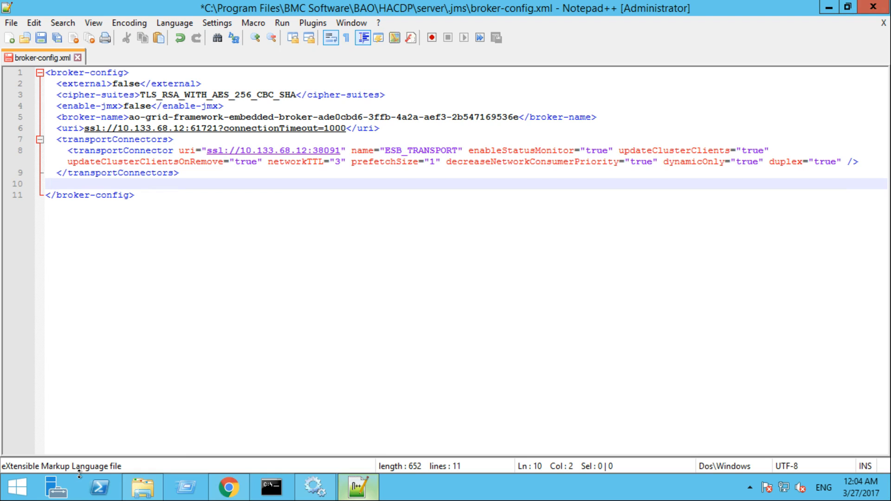
- Paste the networkConnectors block after the transportConnectors section and remove the extra blank line above it
text(<networkConnectors>     <networkConnector uri="static:(ssl://<Repo_IPaddress>:<port>)?maxReconnectDelay=60000&amp;useExponentialBackOff=false" name="ESB_NETWORK_REPO">       <dynamicallyIncludedDestinations>         <topic physicalName="&gt;" />       </dynamicallyIncludedDestinations>     </networkConnector>     <networkConnector uri="static:(ssl://<CDP_IPaddress>:<port>)?maxReconnectDelay=60000&amp;useExponentialBackOff=false" name="ESB_NETWORK_CDP">       <dynamicallyIncludedDestinations>         <topic physicalName="&gt;" />       </dynamicallyIncludedDestinations>     </networkConnector>  <networkConnectors>)
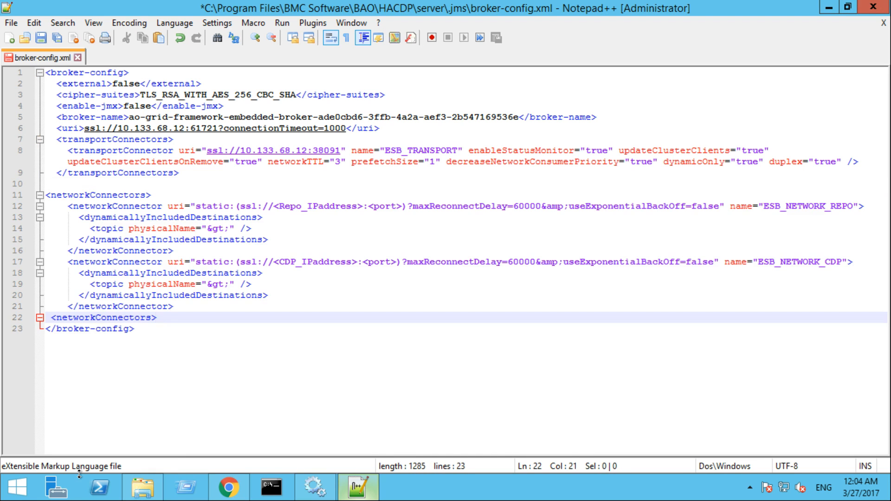
click(47, 195)
key(BackSpace)
- Replace the IP address and port placeholders in the ESB_NETWORK_REPO connector with 10.133.69.7 and 28090
click(365, 195)
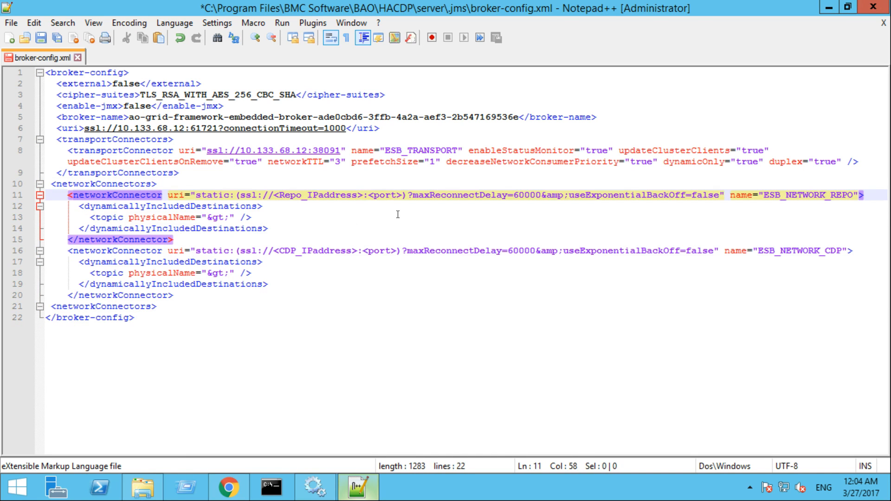
key(BackSpace)
key(BackSpace)
key(BackSpace)
key(BackSpace)
key(BackSpace)
key(BackSpace)
key(BackSpace)
key(BackSpace)
key(BackSpace)
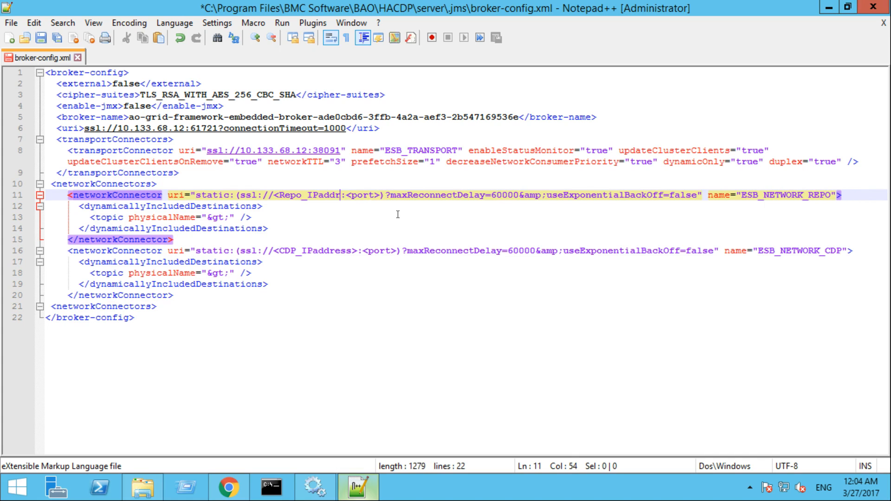
key(BackSpace)
key(BackSpace)
key(BackSpace)
key(BackSpace)
key(BackSpace)
key(BackSpace)
key(BackSpace)
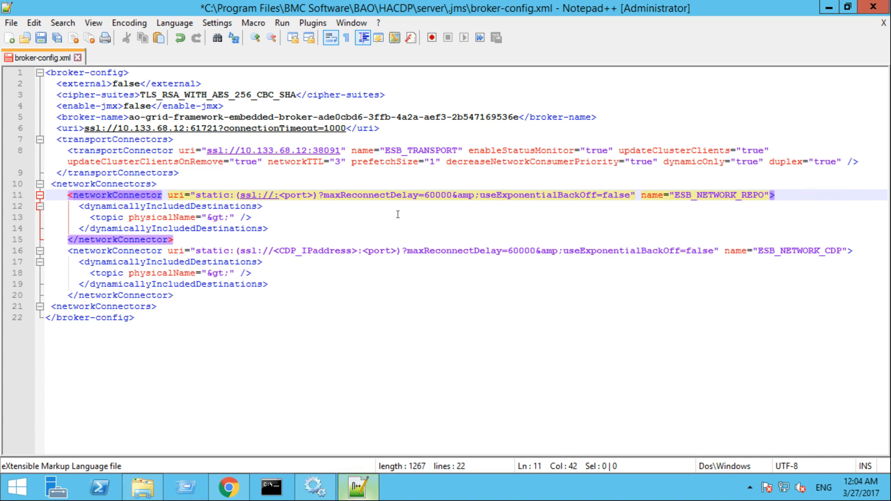
text(10.133.69.)
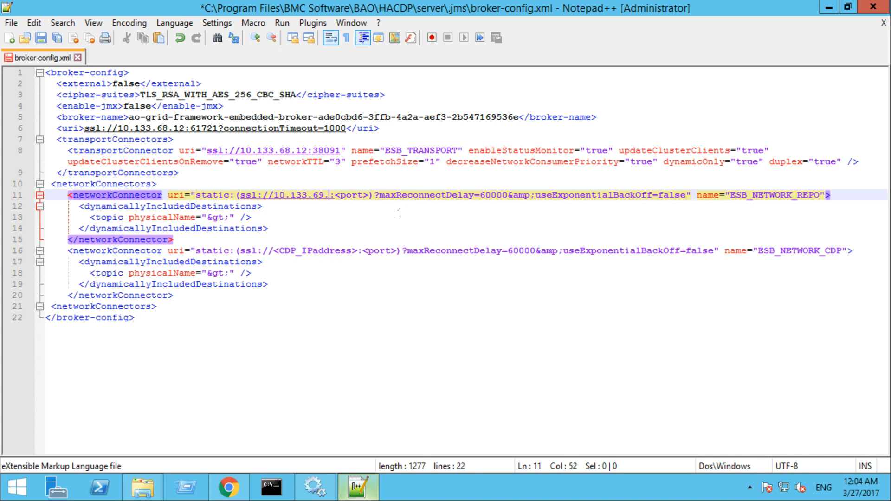
text(7)
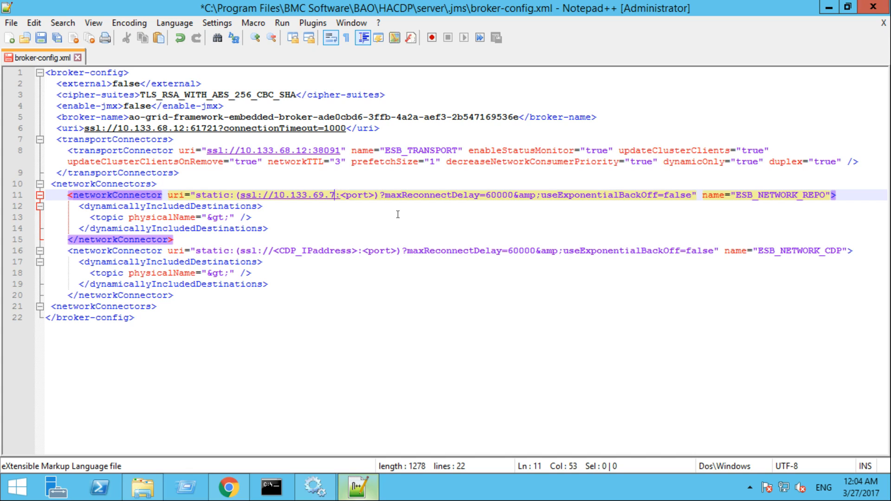
key(Right)
key(Right)
key(Right)
key(Right)
key(Right)
key(Right)
key(Right)
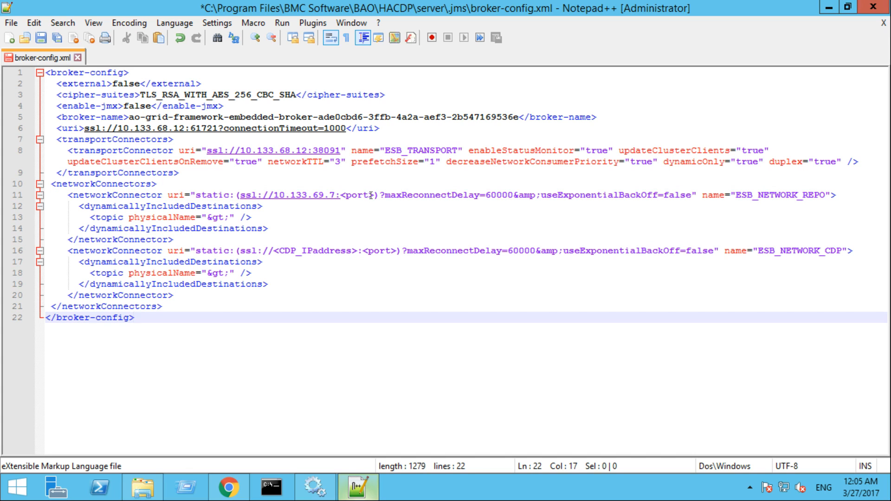
key(BackSpace)
key(BackSpace)
key(BackSpace)
key(BackSpace)
key(BackSpace)
key(BackSpace)
text(28090)
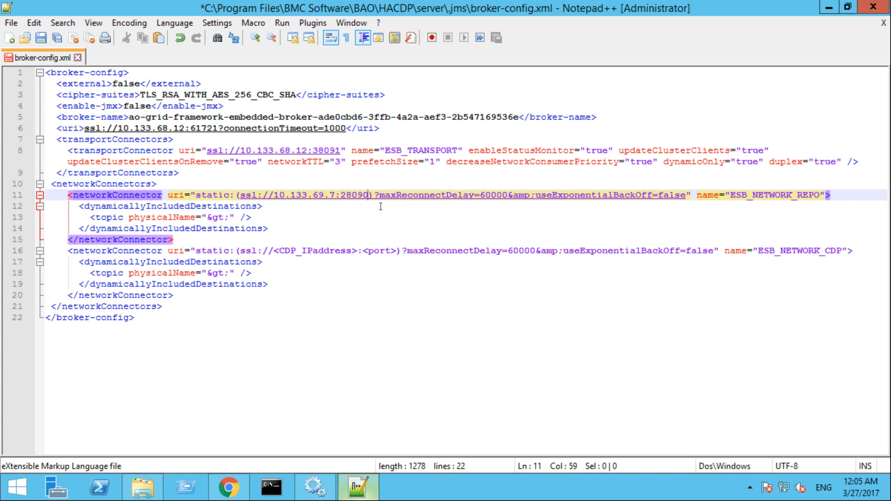
- Replace the IP address and port placeholders in the ESB_NETWORK_CDP connector with 10.133.69.7 and 38090
click(357, 252)
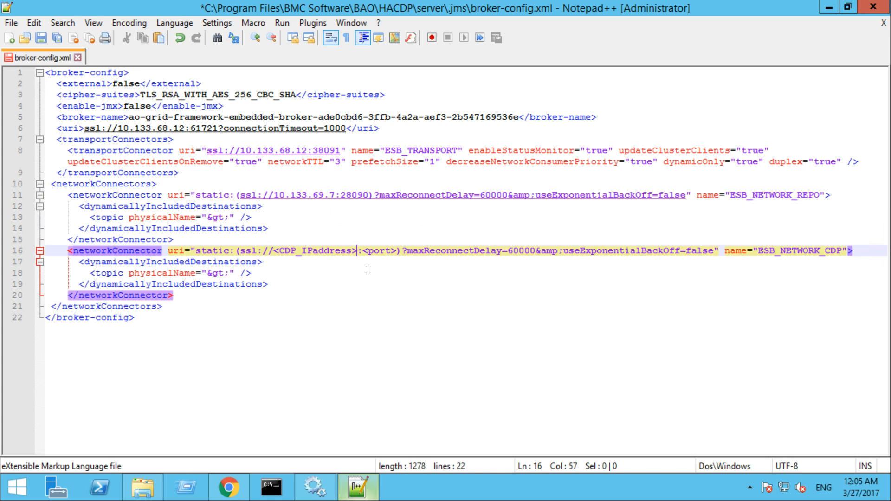
key(BackSpace)
key(BackSpace)
key(BackSpace)
key(BackSpace)
key(BackSpace)
key(BackSpace)
key(BackSpace)
key(BackSpace)
key(BackSpace)
key(BackSpace)
key(BackSpace)
key(BackSpace)
key(BackSpace)
key(BackSpace)
key(BackSpace)
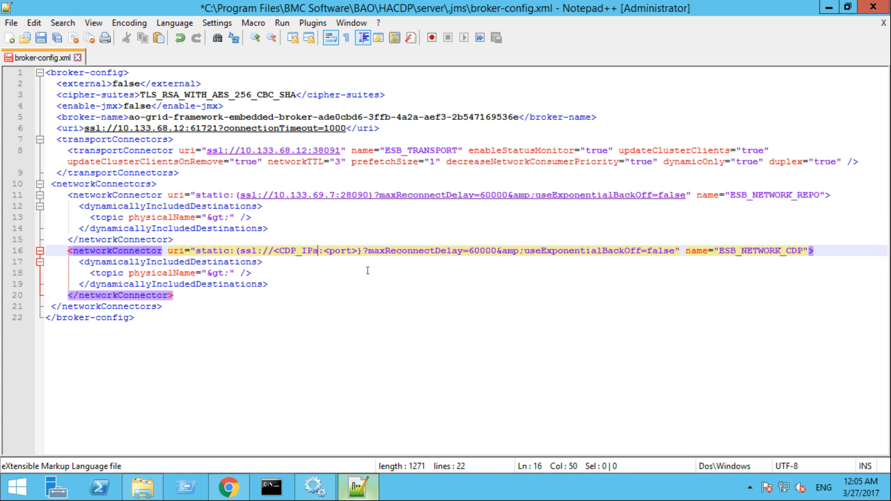
text(10.133)
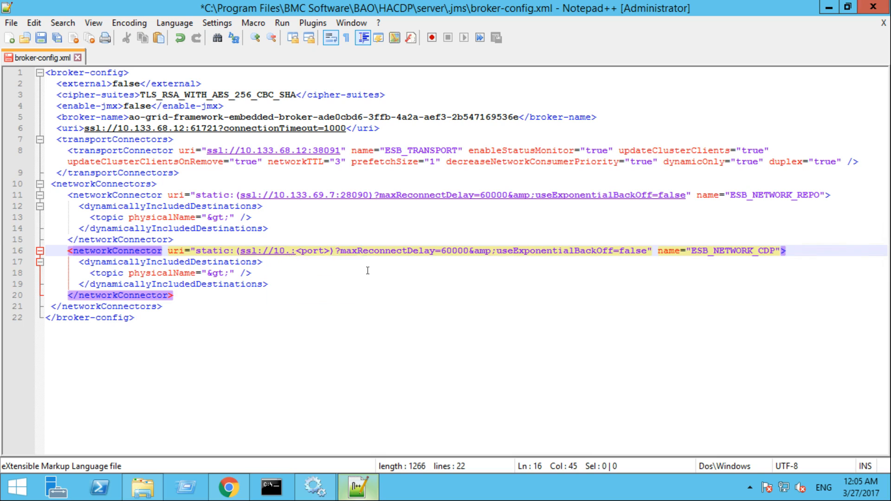
text(.60)
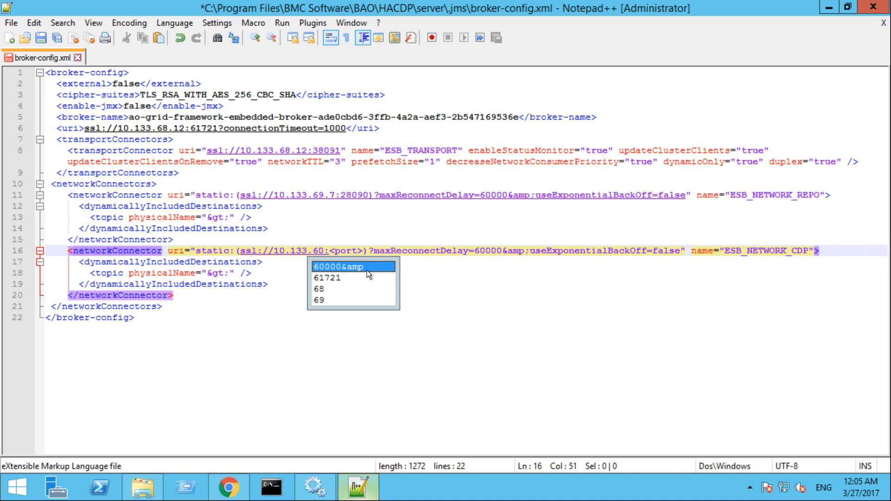
key(Escape)
text(9.7)
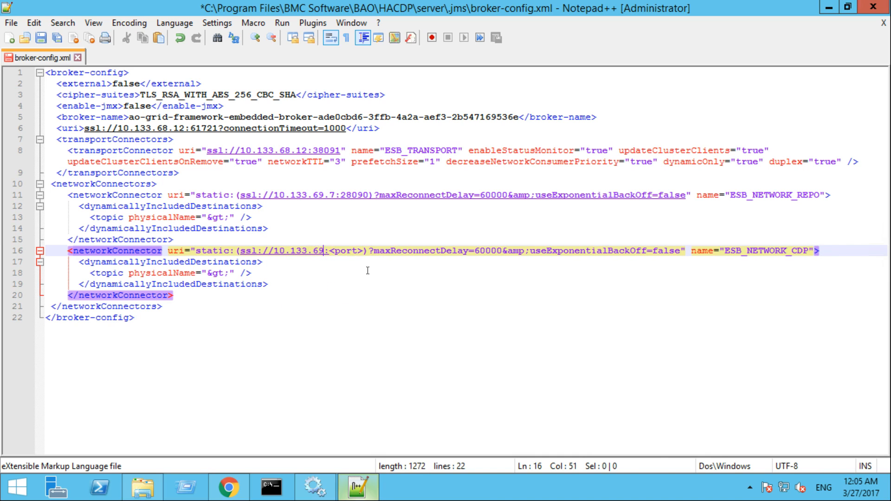
key(Right)
key(Right)
key(Right)
key(Right)
key(Right)
key(Right)
key(Right)
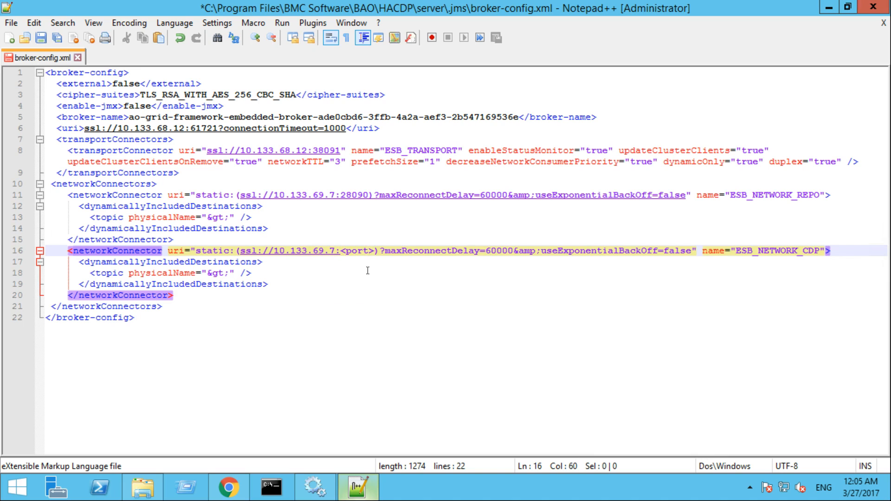
key(BackSpace)
key(BackSpace)
key(BackSpace)
key(BackSpace)
key(BackSpace)
key(BackSpace)
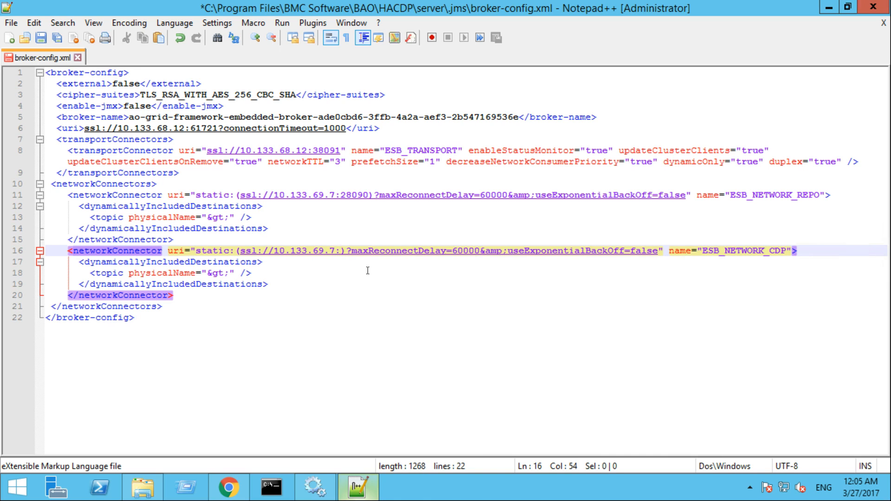
text(38090)
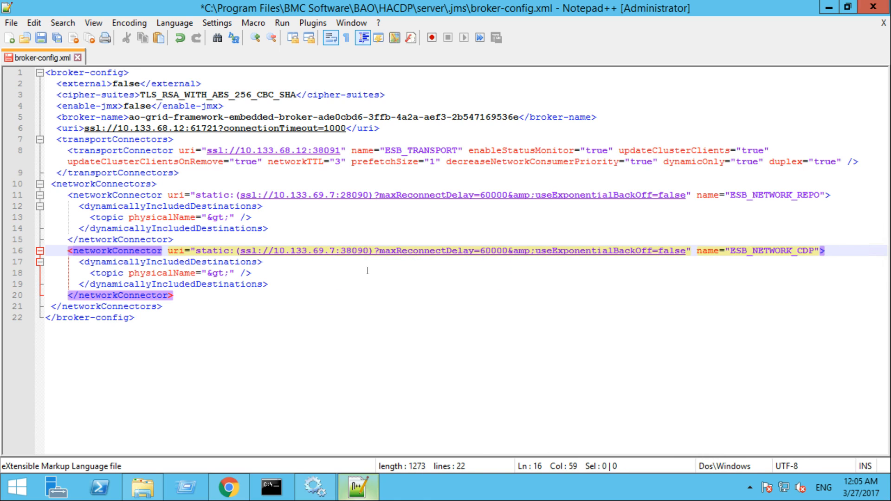
- Save the HACDP broker-config.xml file
right_click(56, 57)
click(86, 128)
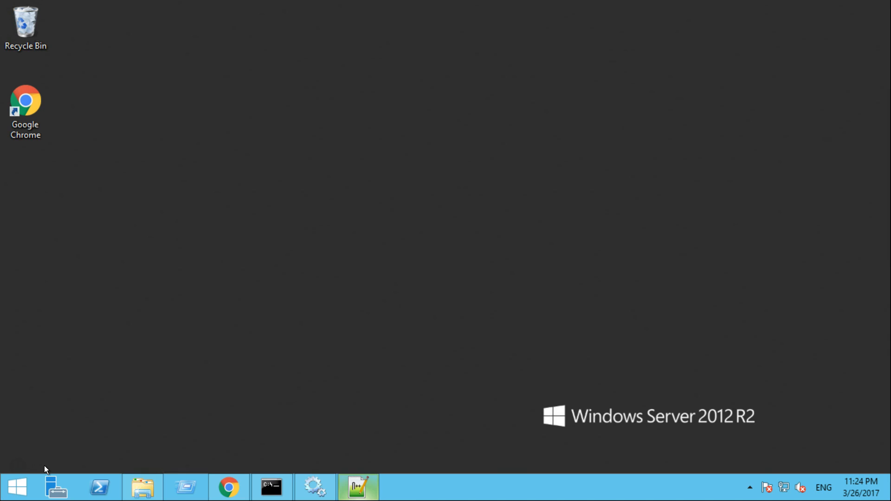
- Start the BMC Atrium Orchestrator Configuration Distribution Peer (BAO-HACDP) service
click(315, 488)
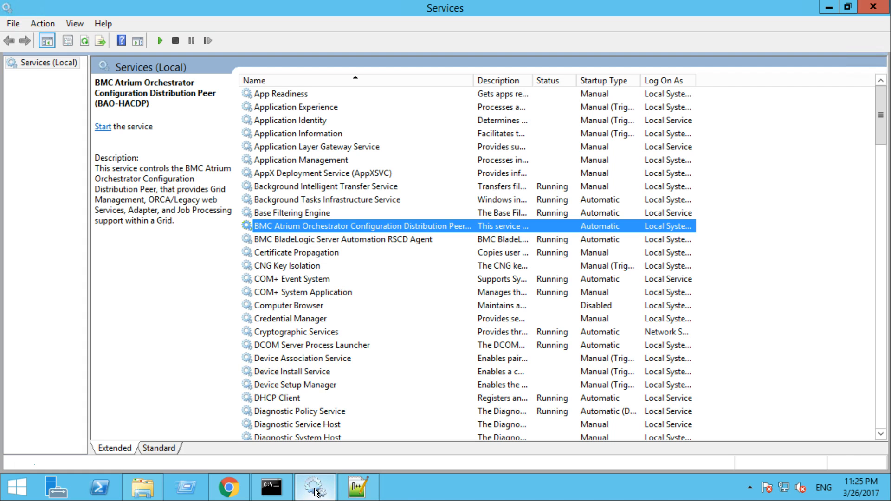
right_click(439, 227)
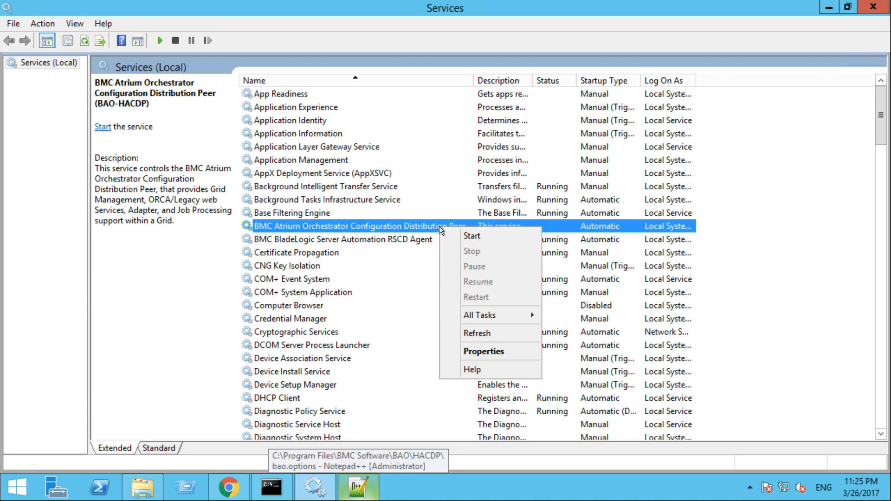
click(463, 236)
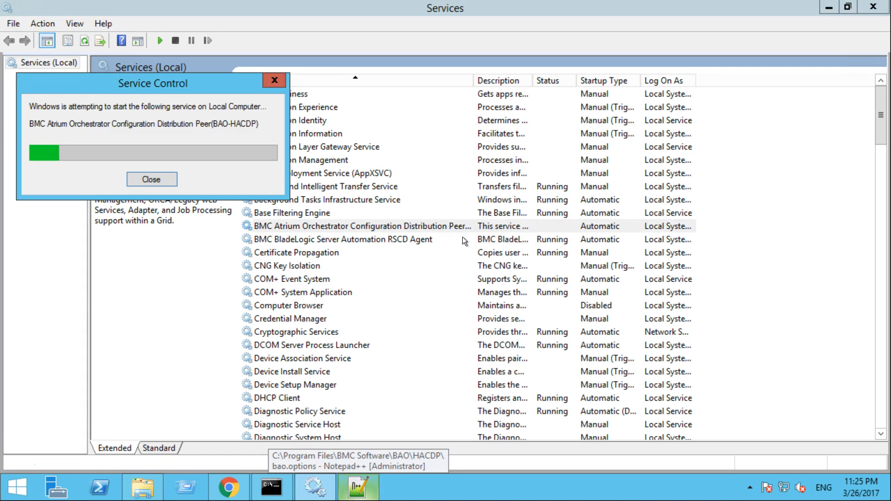
click(829, 8)
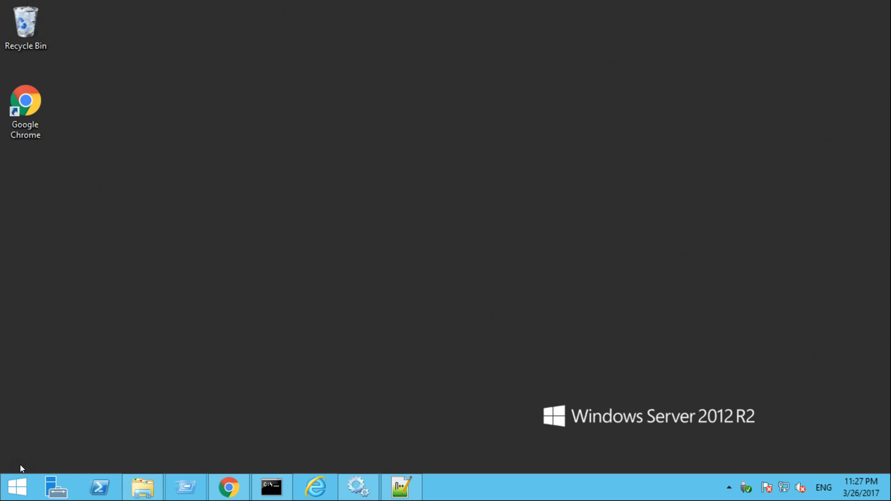
- Start the BMC Atrium Orchestrator Repository (BAO-REPO) and Configuration Distribution Peer (BAO-CDP) services
click(363, 493)
right_click(378, 241)
click(399, 248)
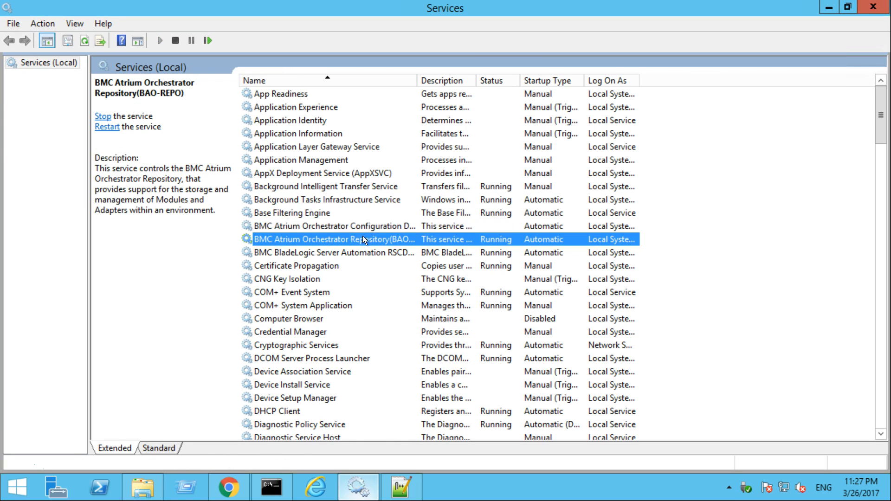
right_click(392, 226)
click(395, 233)
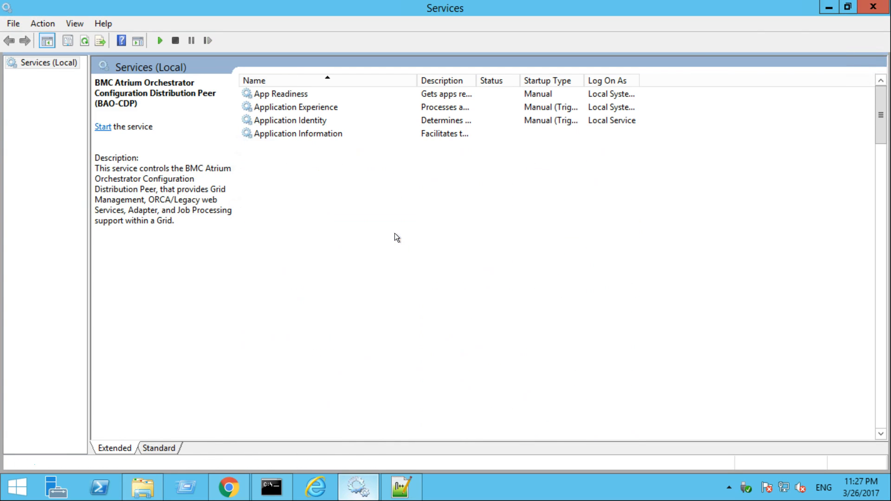
click(829, 8)
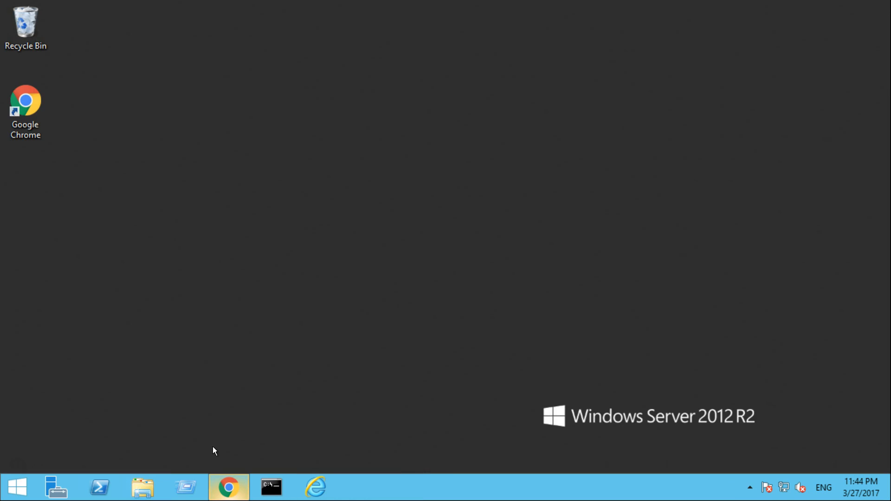
- Open the browser and log in to the first Remedy Single Sign-On console as Admin with the admin password
click(232, 487)
text(Admin)
key(Tab)
text(*********)
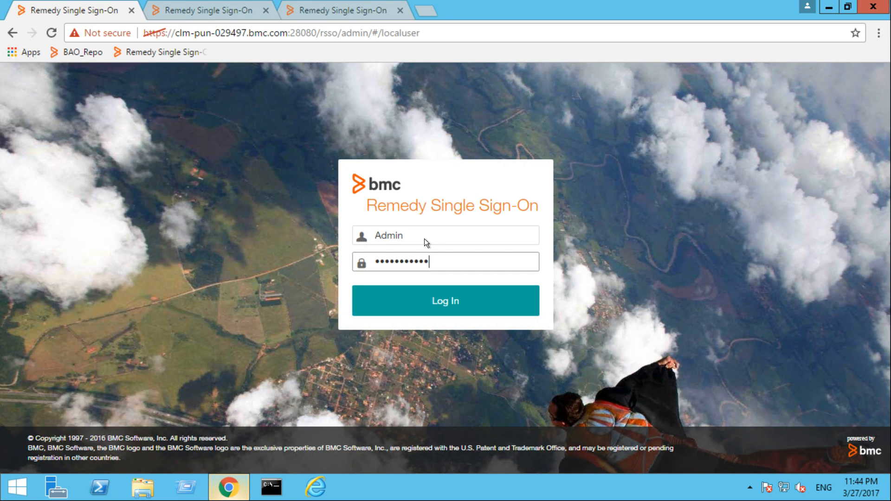
key(Return)
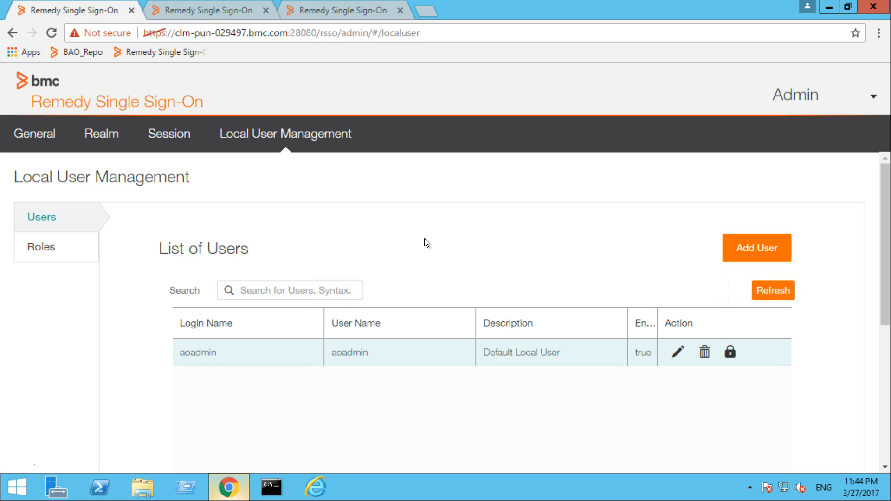
- Add a local user with user name and login name BAOTest, entering and confirming its password
click(743, 247)
click(412, 286)
text(BAOTest)
key(Tab)
text(BAOTest)
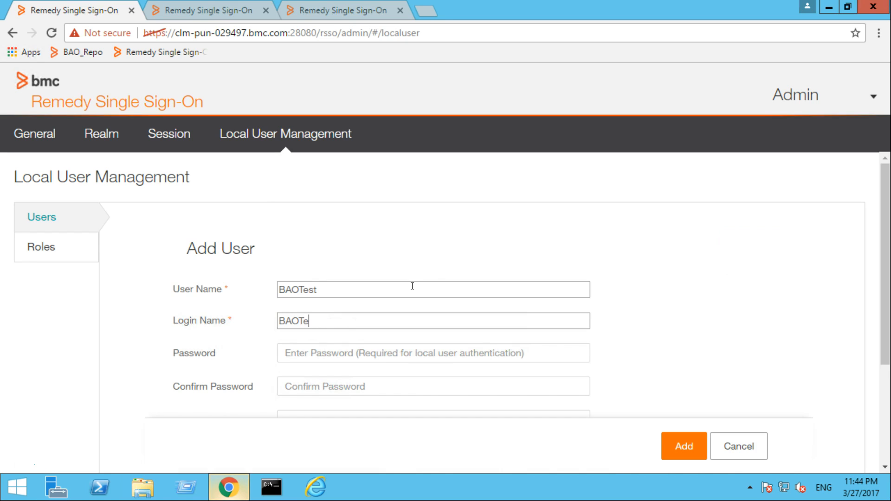
key(Tab)
key(Tab)
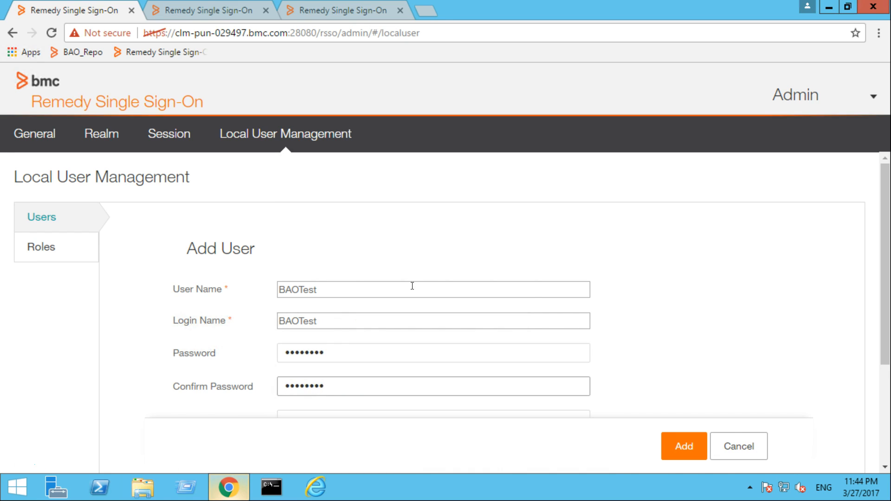
scroll(412, 285, down, 3)
click(284, 387)
click(684, 446)
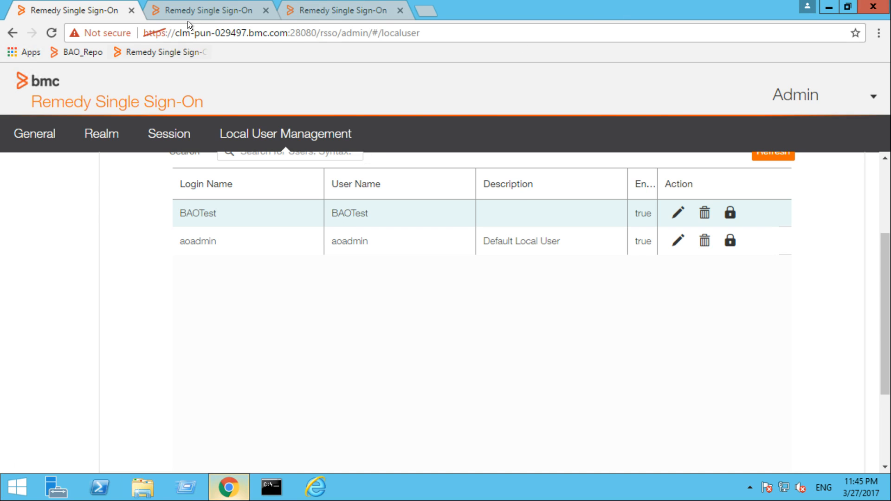
- Log in to the Remedy Single Sign-On console in the second tab as Admin with the admin password
click(201, 9)
key(Tab)
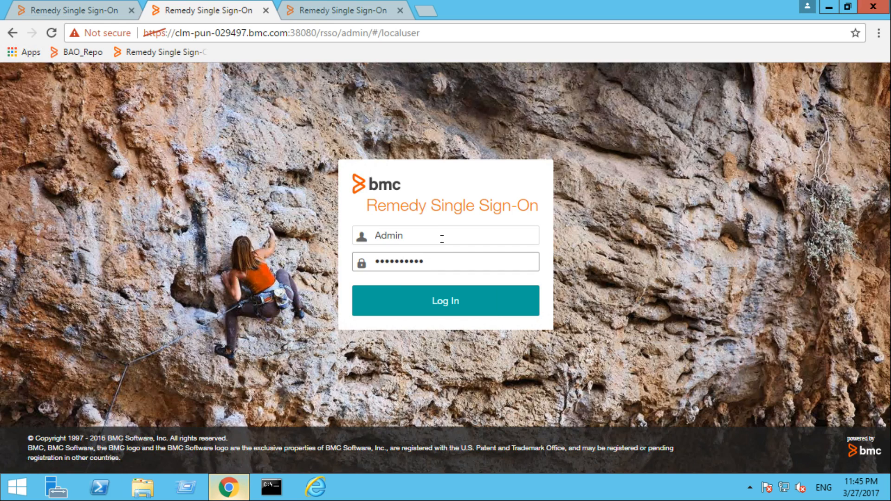
key(Return)
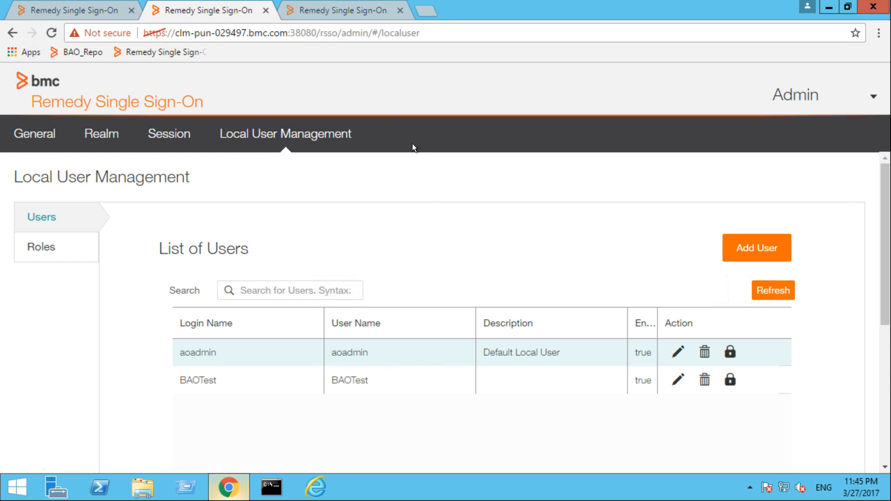
- Log in to the Remedy Single Sign-On console in the third tab as Admin with the admin password
click(347, 9)
key(Tab)
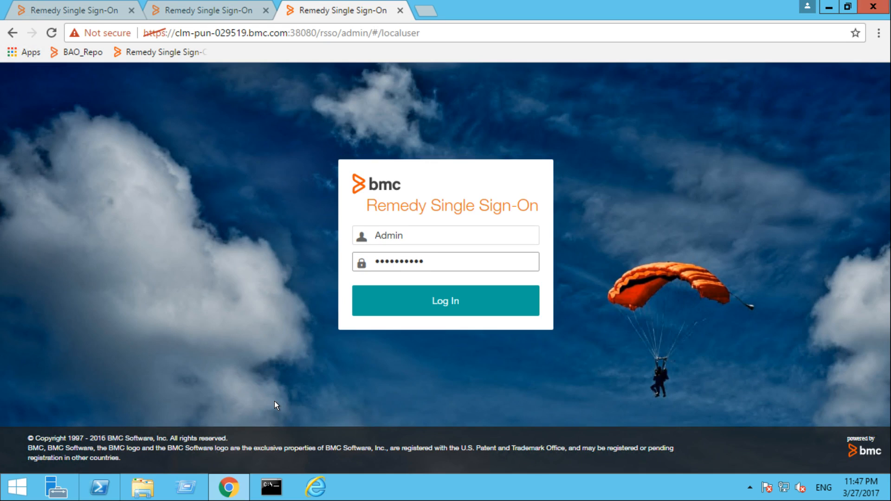
key(Return)
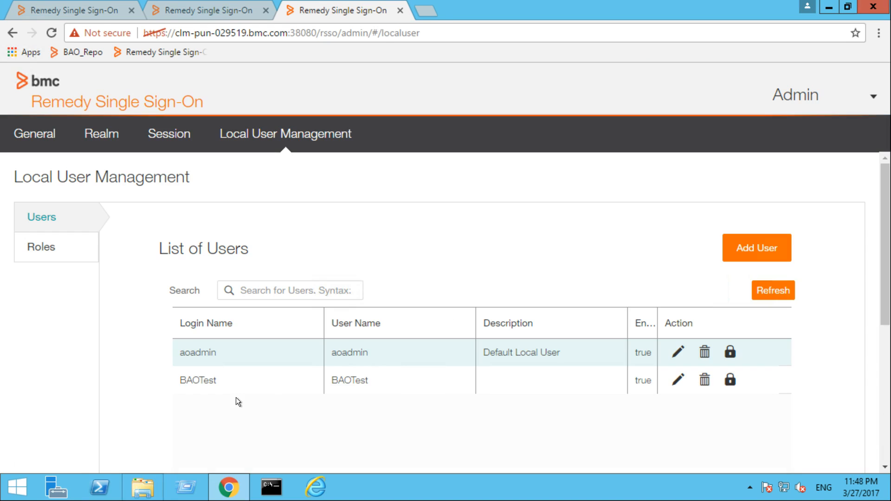